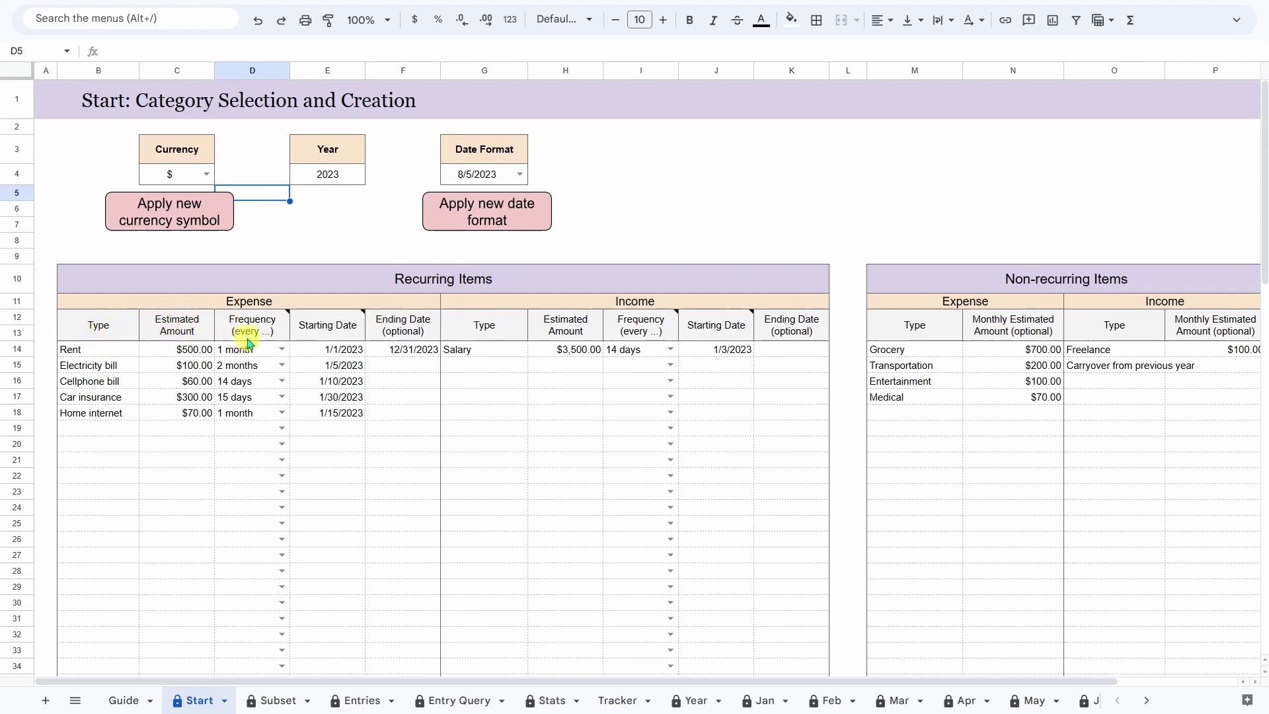
# Review the recurring and non-recurring expense and income items on the Start sheet
pyautogui.click(331, 427)
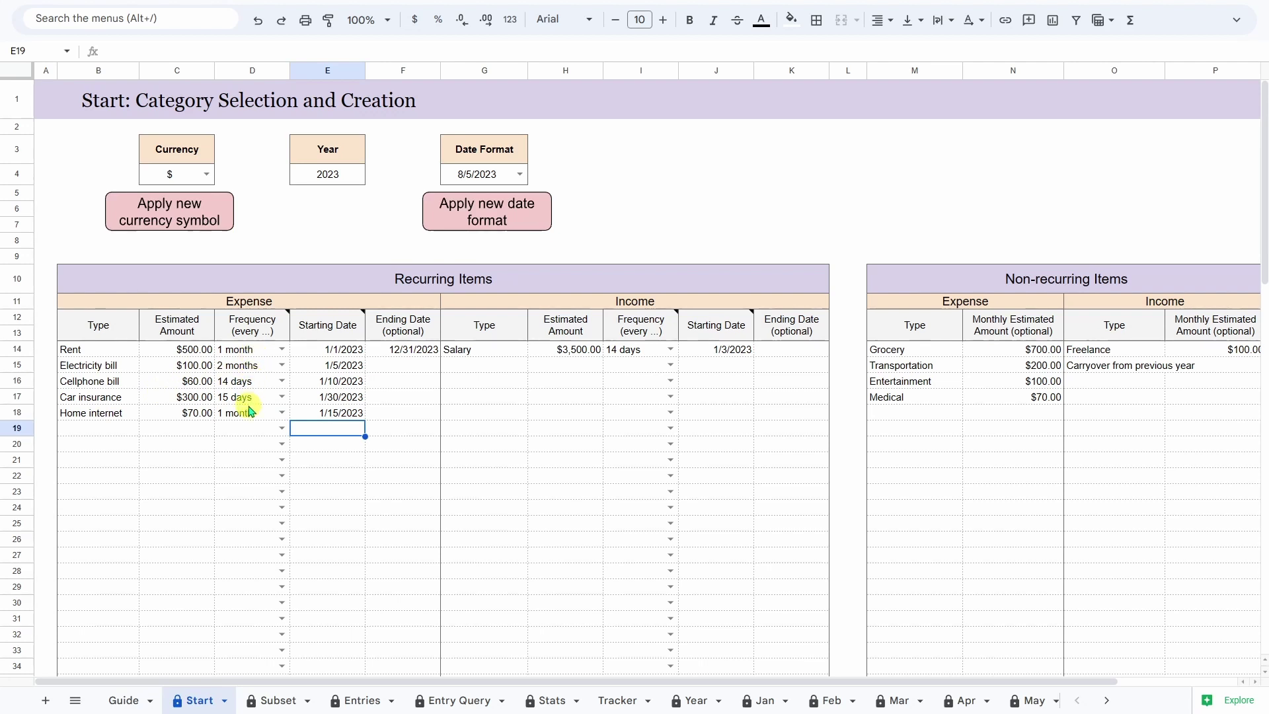
pyautogui.moveTo(689, 682); pyautogui.dragTo(796, 691)
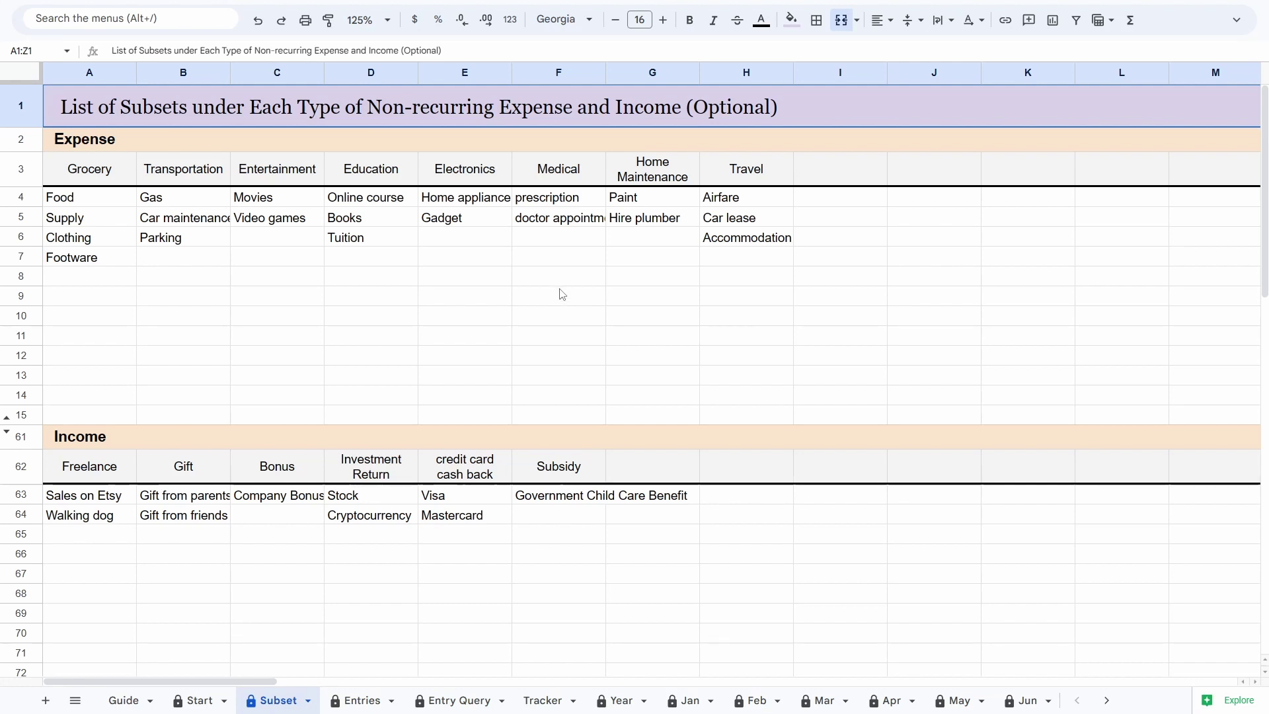
# Go to the Entries sheet and view the available Type and Subset choices for the first transaction
pyautogui.hotkey('ctrl', 'shift', 'pagedown')
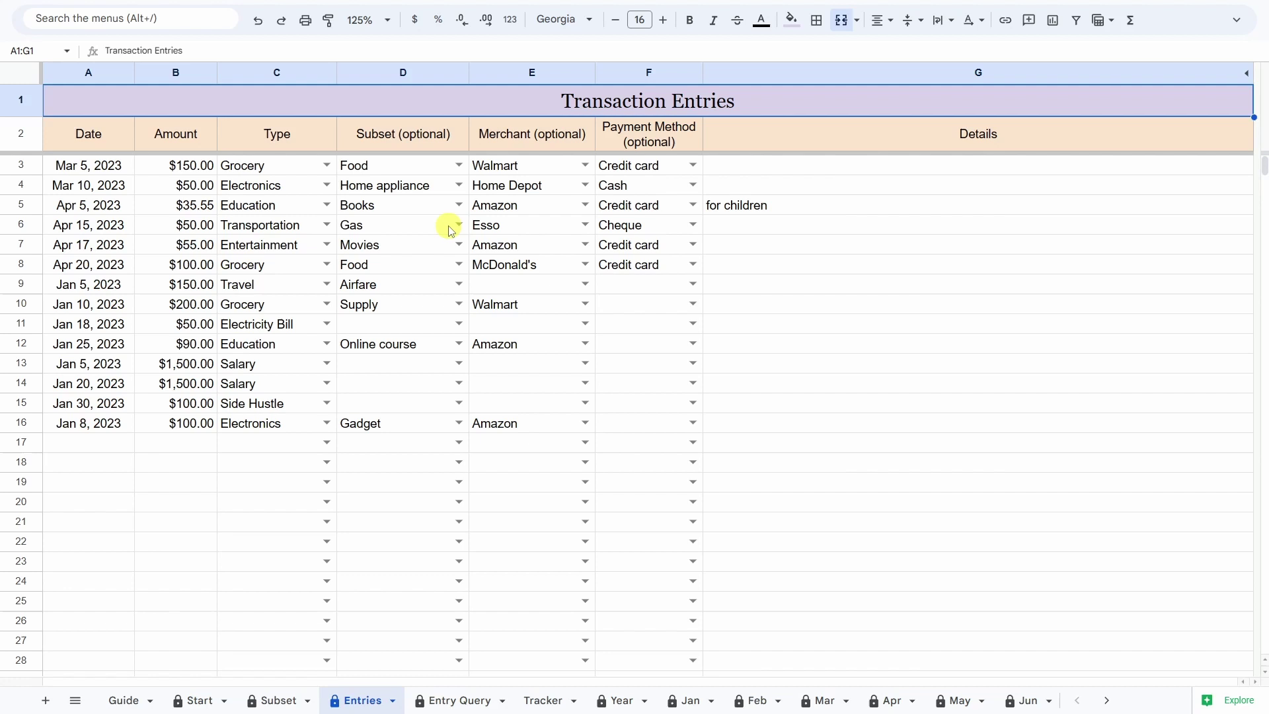
pyautogui.click(326, 164)
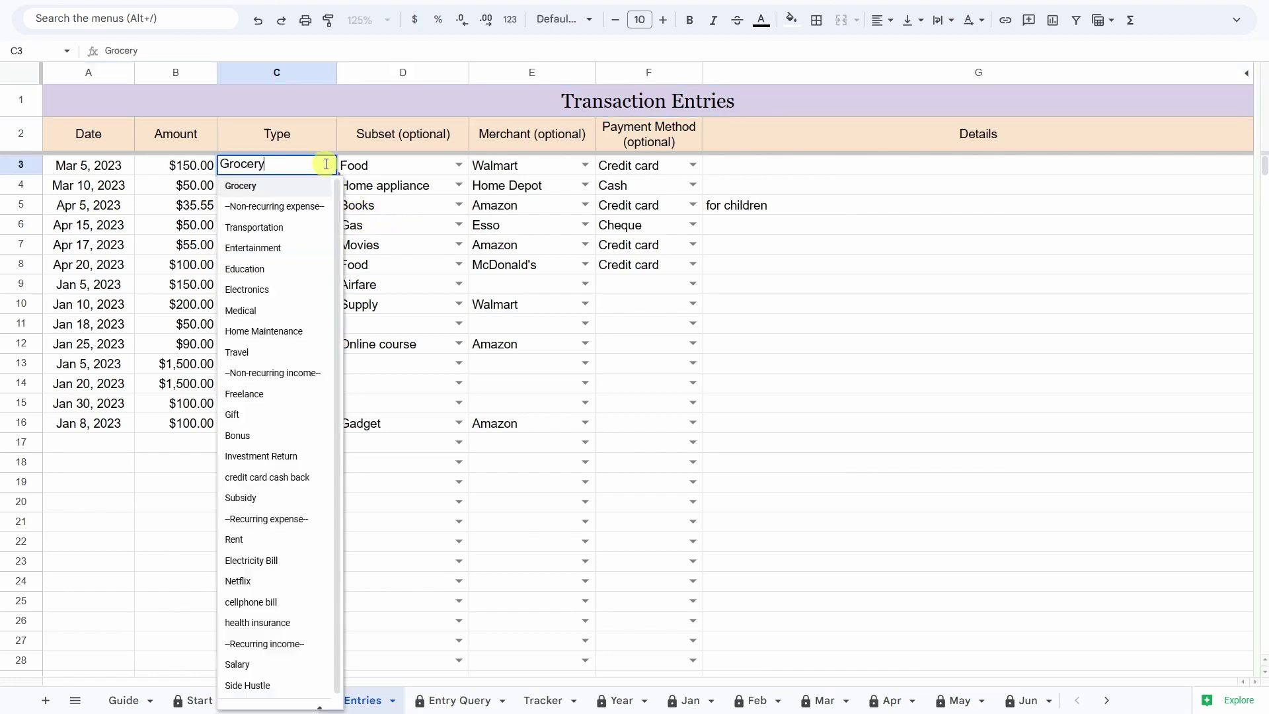
pyautogui.click(458, 165)
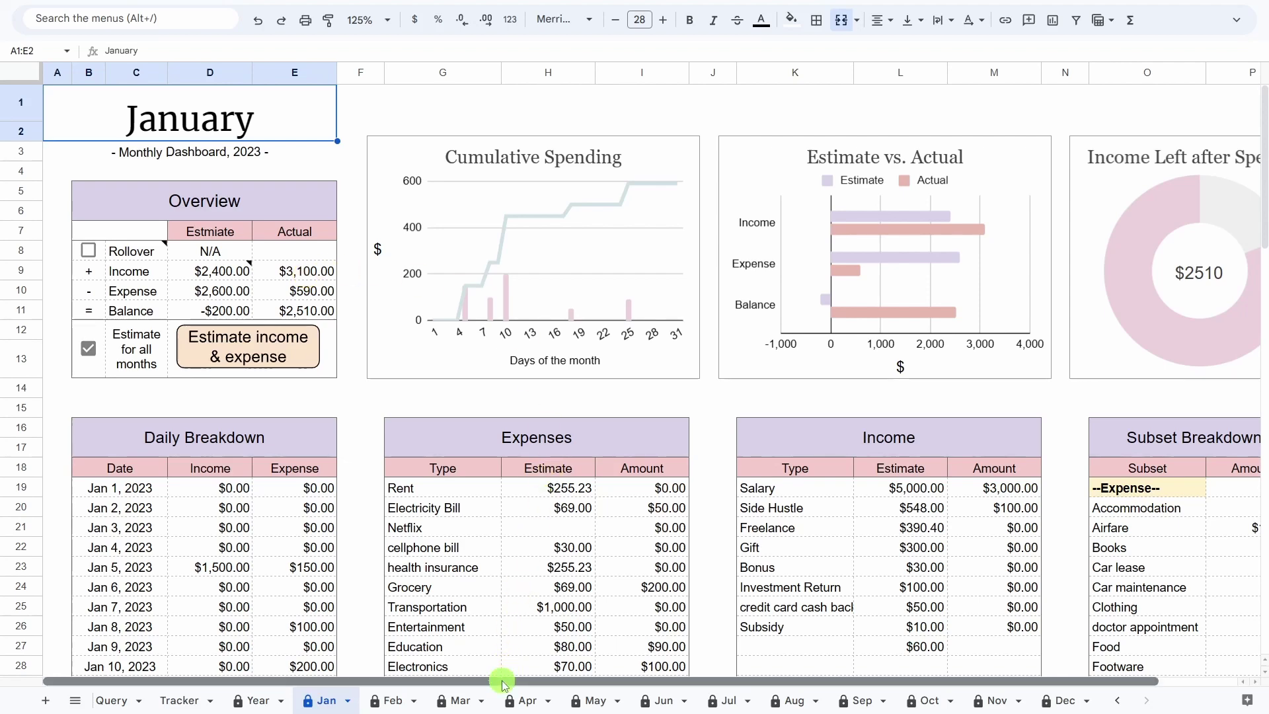
# Examine the charts and breakdown tables on the January dashboard and the annual dashboard
pyautogui.moveTo(502, 681); pyautogui.dragTo(583, 682)
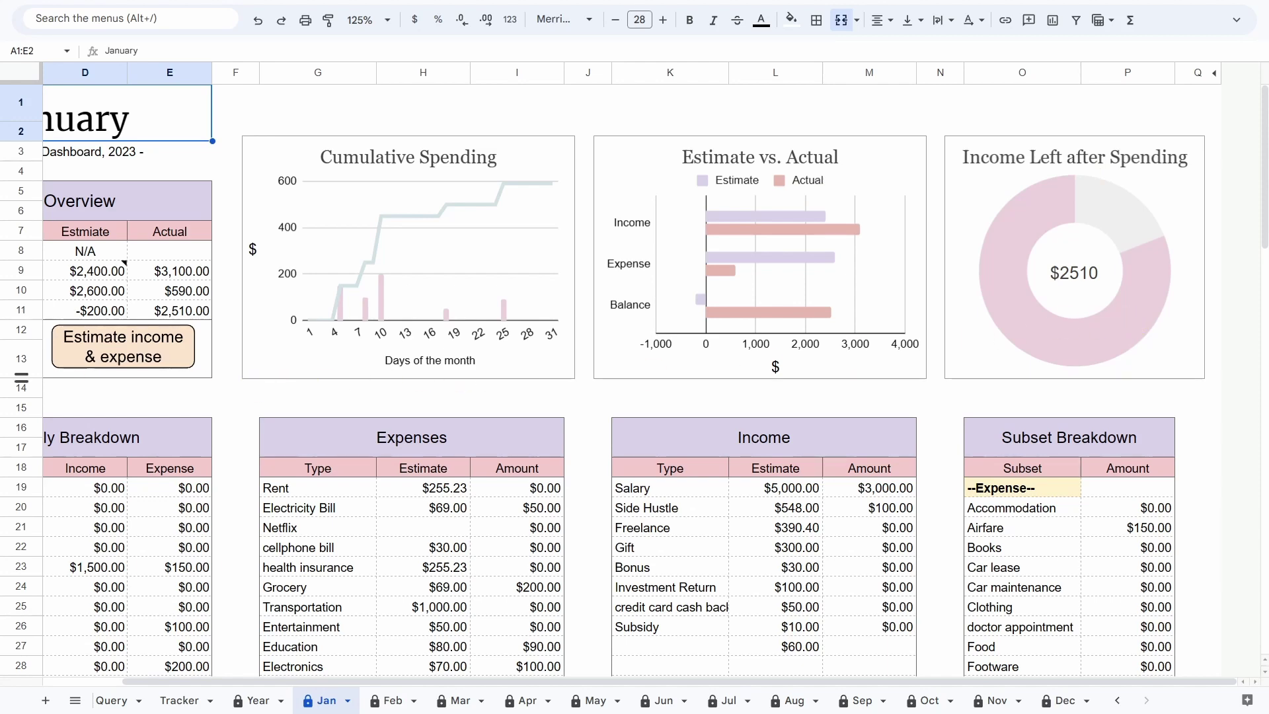
pyautogui.scroll(-2, 501, 439)
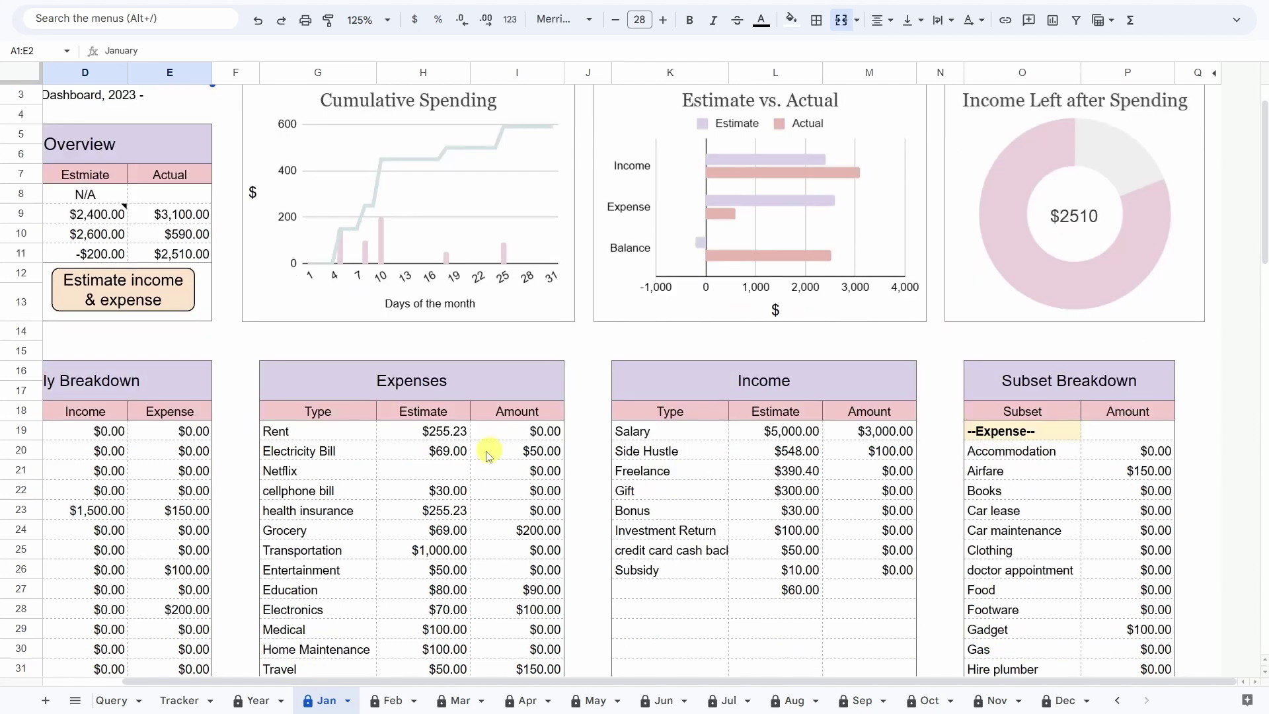
pyautogui.moveTo(473, 684); pyautogui.dragTo(383, 684)
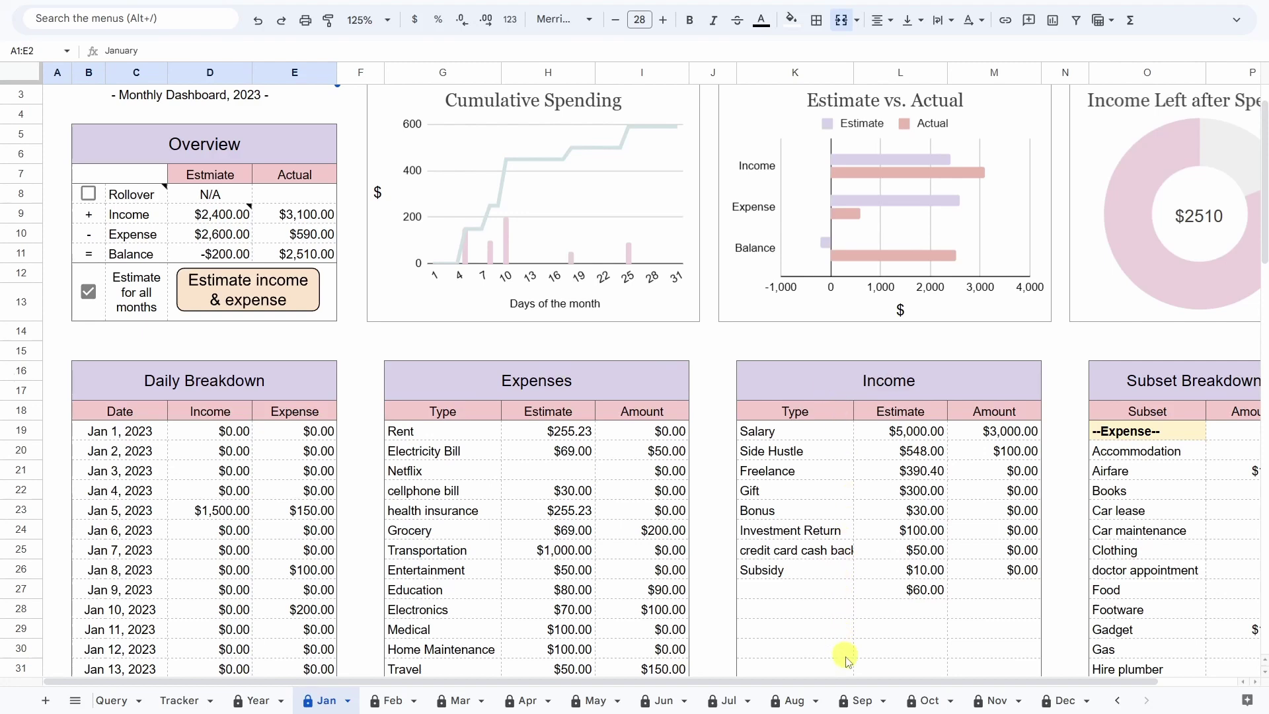
pyautogui.moveTo(852, 682); pyautogui.dragTo(944, 679)
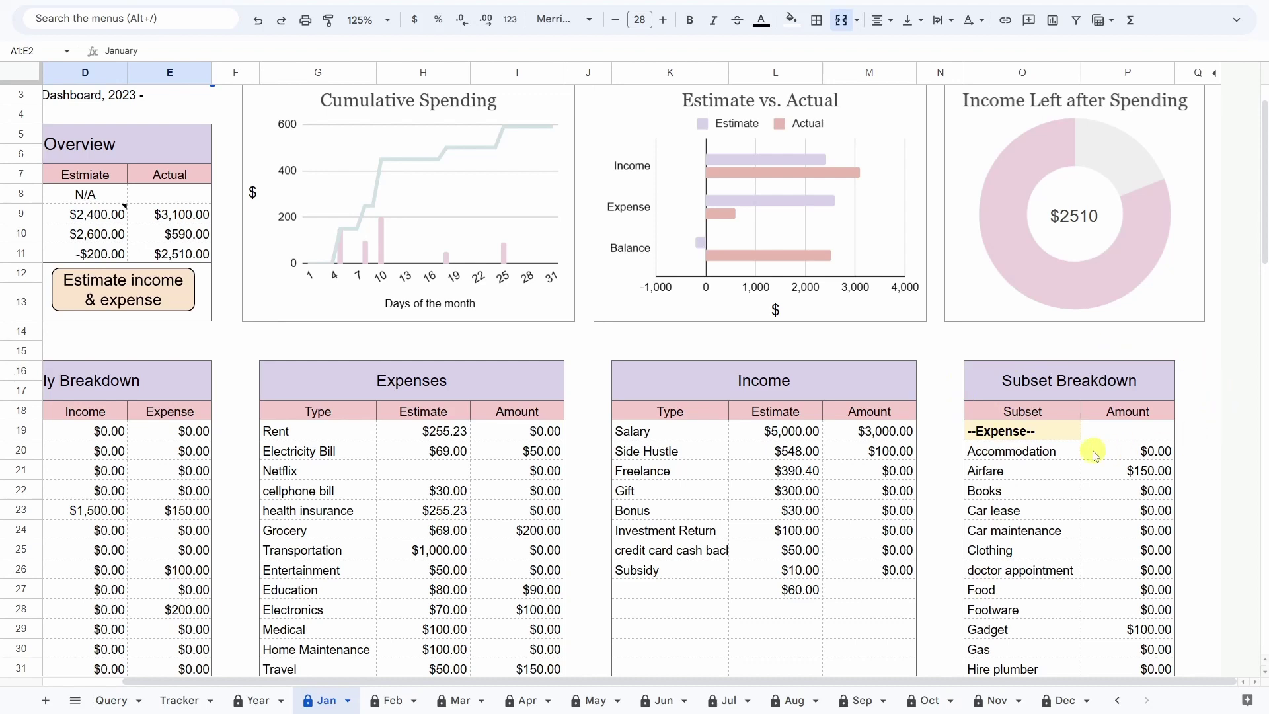
pyautogui.hotkey('ctrl', 'shift', 'pageup')
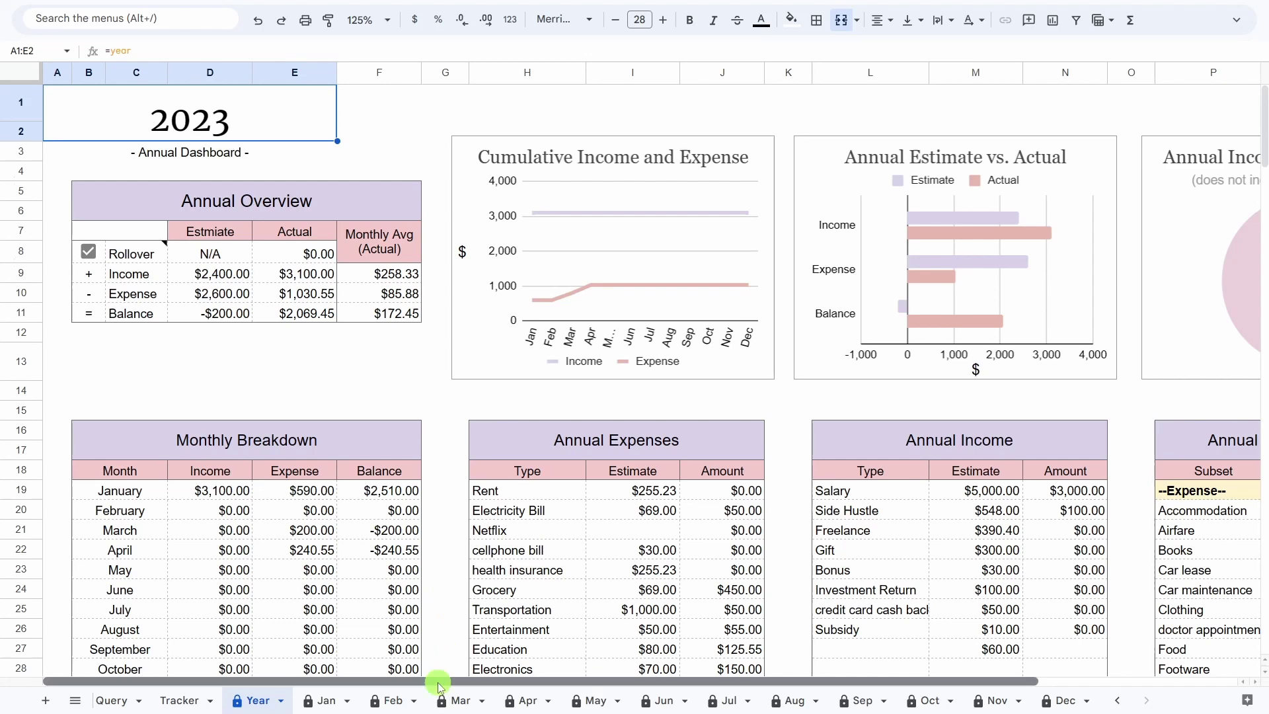
pyautogui.moveTo(439, 686); pyautogui.dragTo(601, 690)
# Mark January's Amazon Music item as paid in the recurring expense tracker
pyautogui.hotkey('ctrl', 'shift', 'pageup')
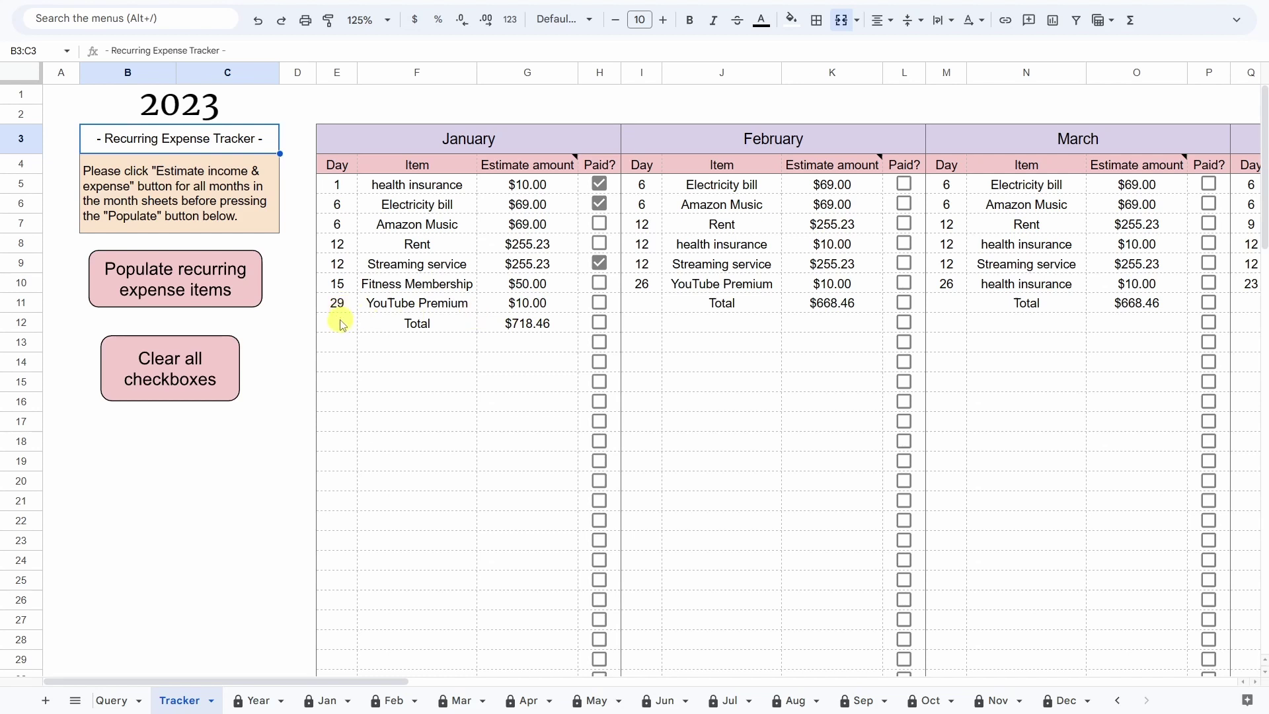
pyautogui.click(601, 228)
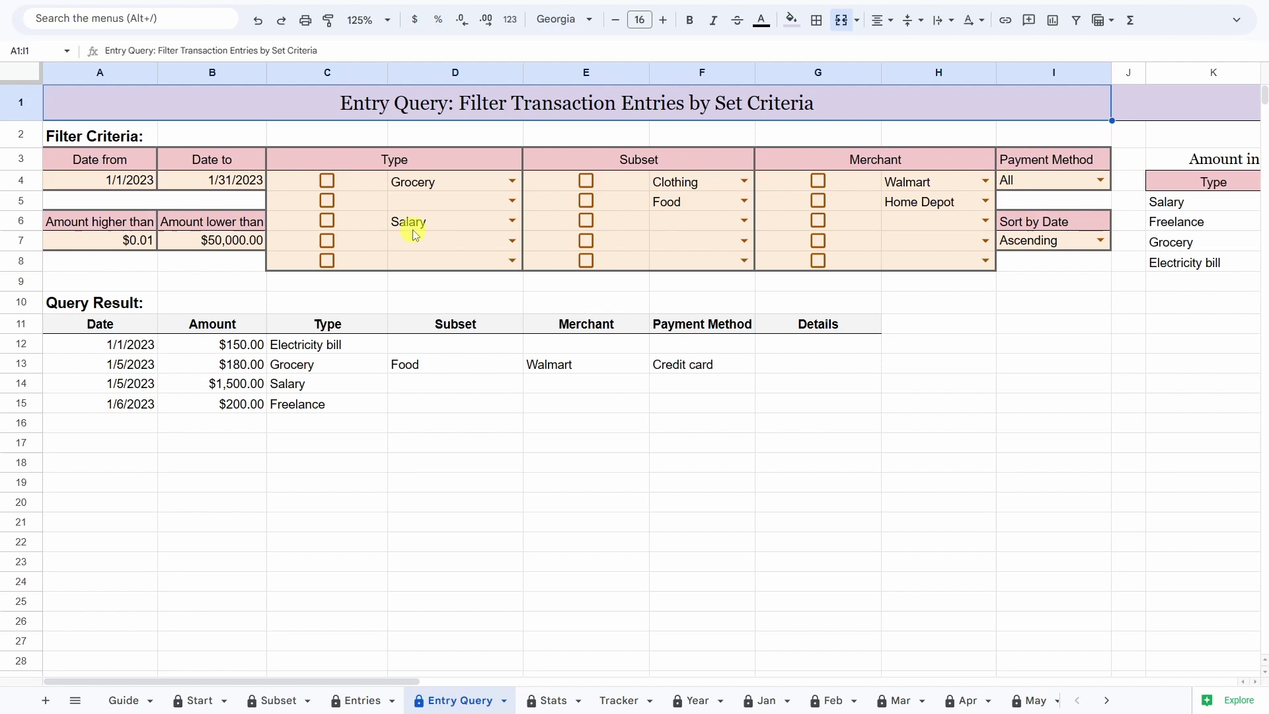
# Set the Date to criterion of the entry query to 4/30/2023
pyautogui.click(220, 184)
pyautogui.doubleClick(221, 184)
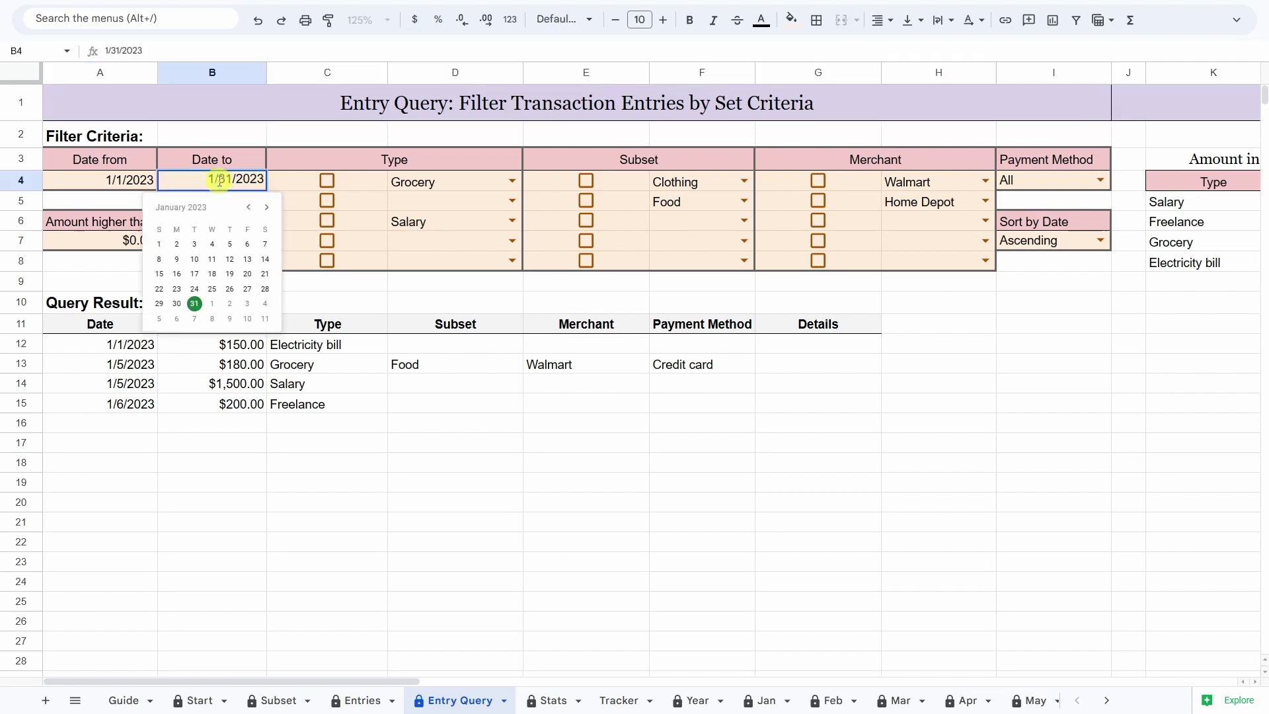
pyautogui.click(267, 208)
pyautogui.click(267, 208)
pyautogui.click(267, 208)
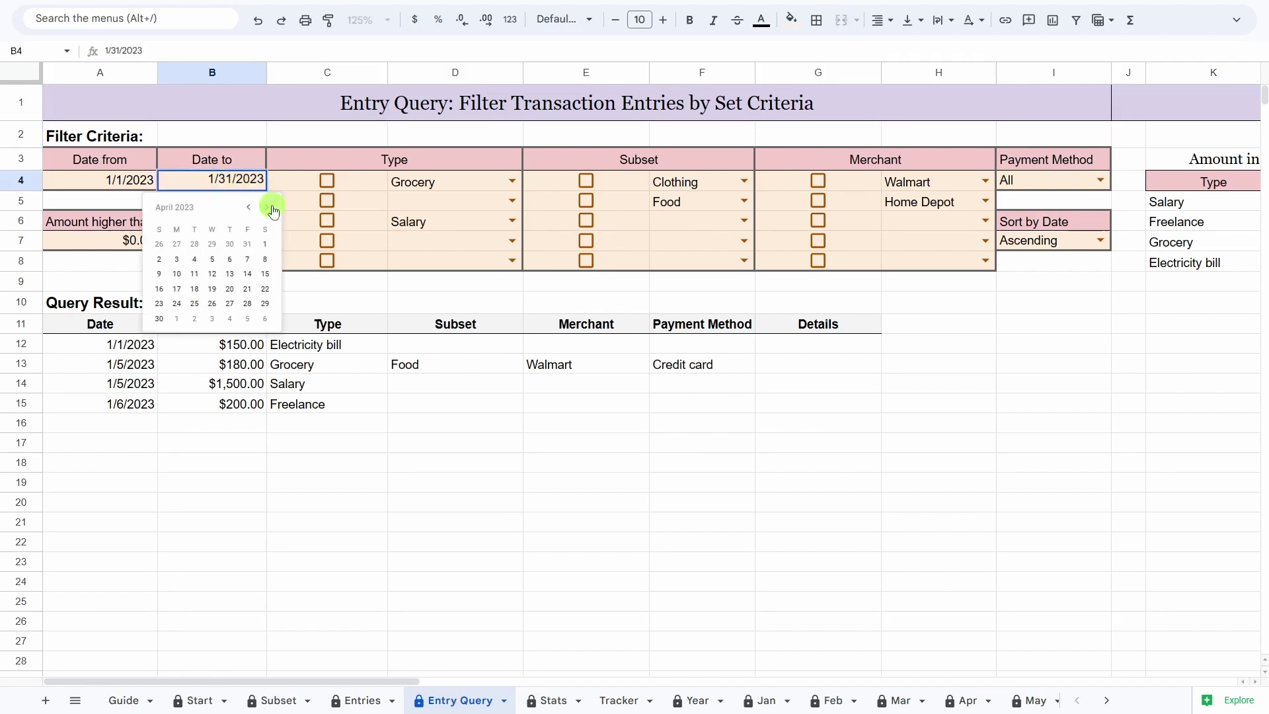
pyautogui.click(159, 318)
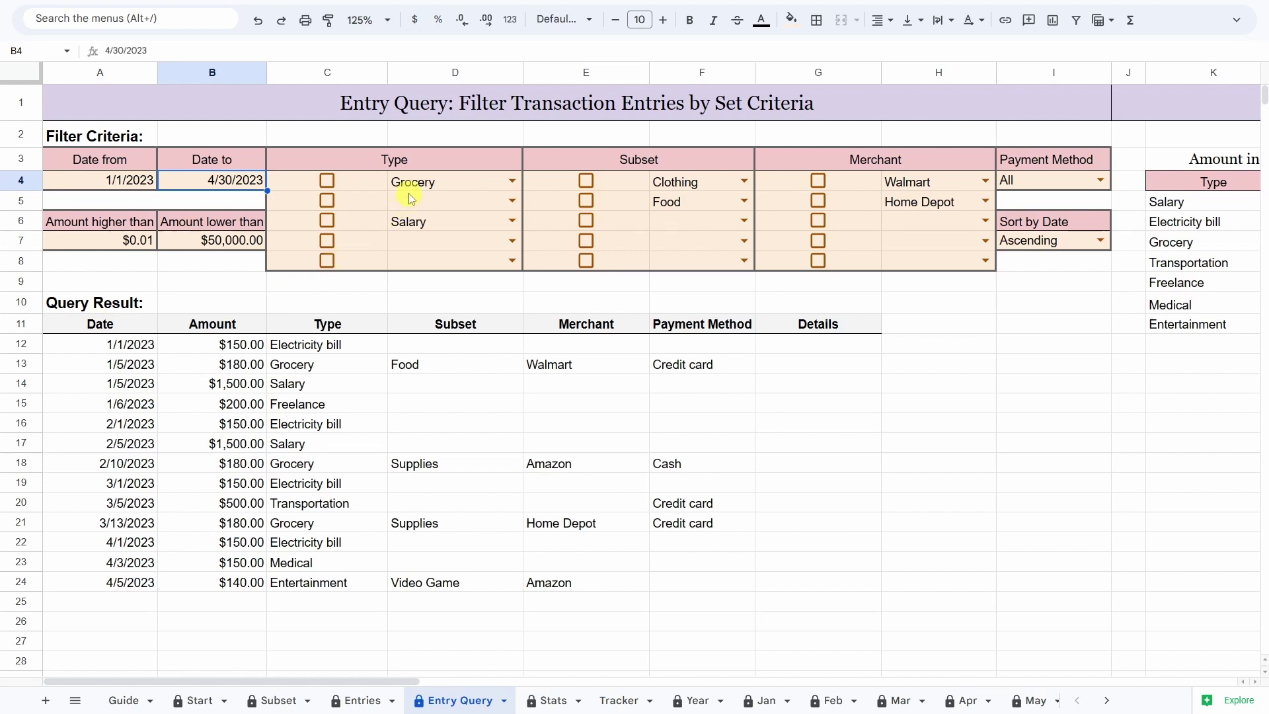
# Try the Grocery type, Salary type and Clothing subset filters one at a time, clearing each after its result is viewed
pyautogui.click(327, 181)
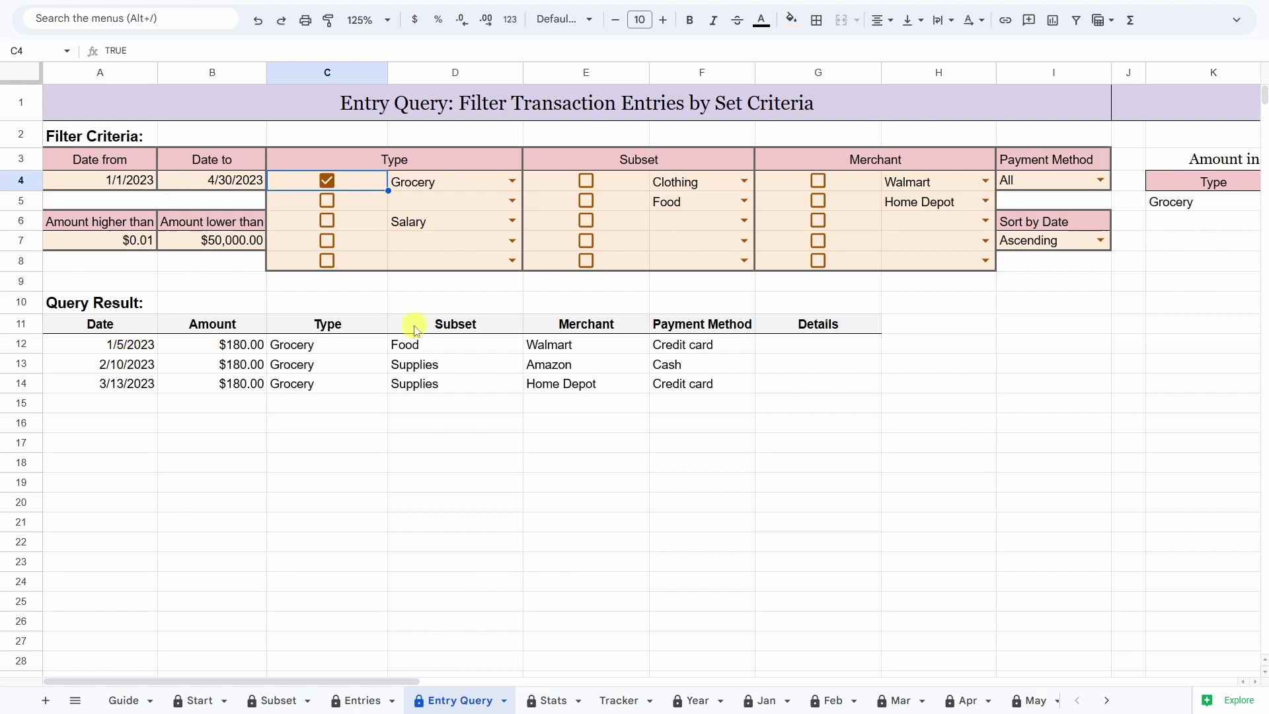
pyautogui.click(326, 180)
pyautogui.click(328, 221)
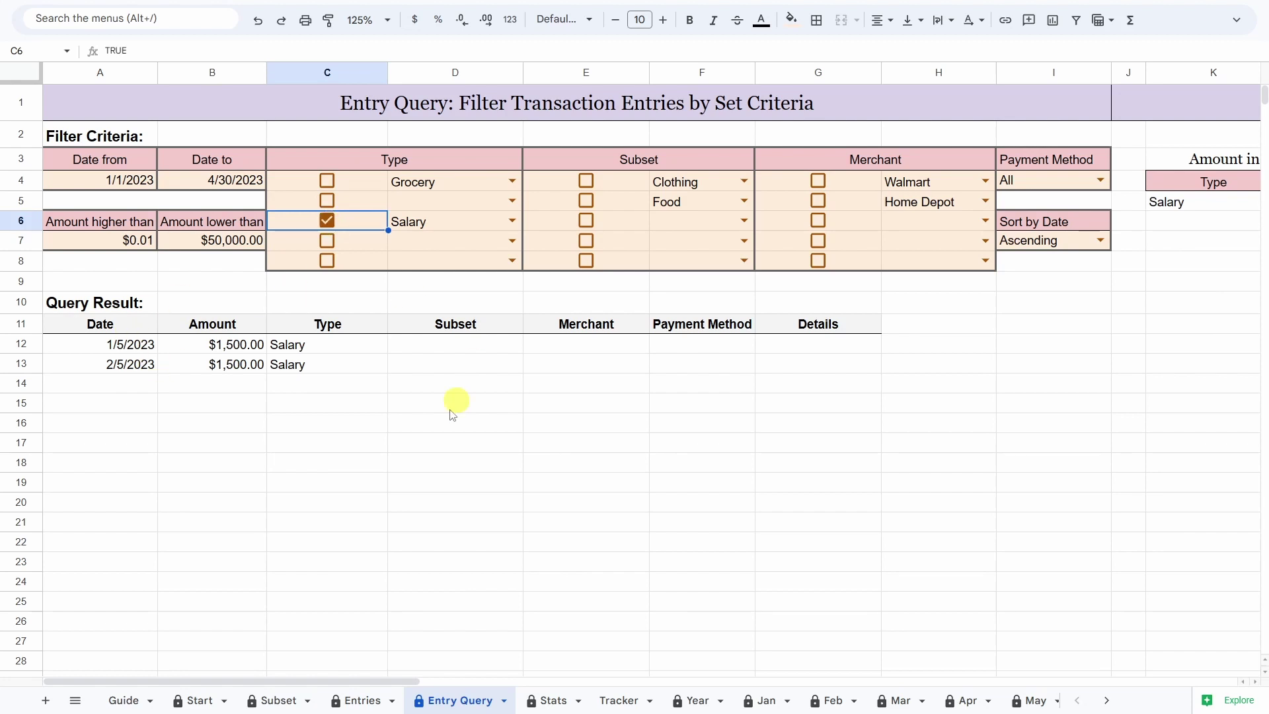
pyautogui.click(330, 224)
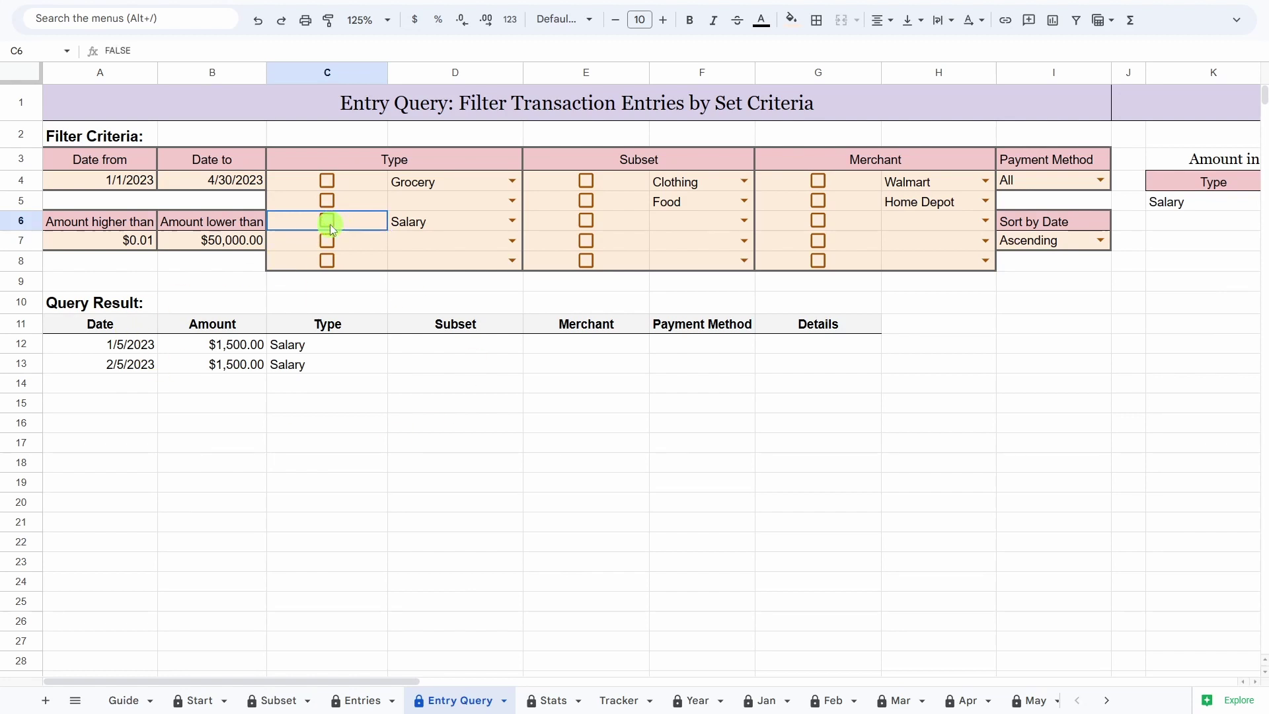
pyautogui.click(586, 181)
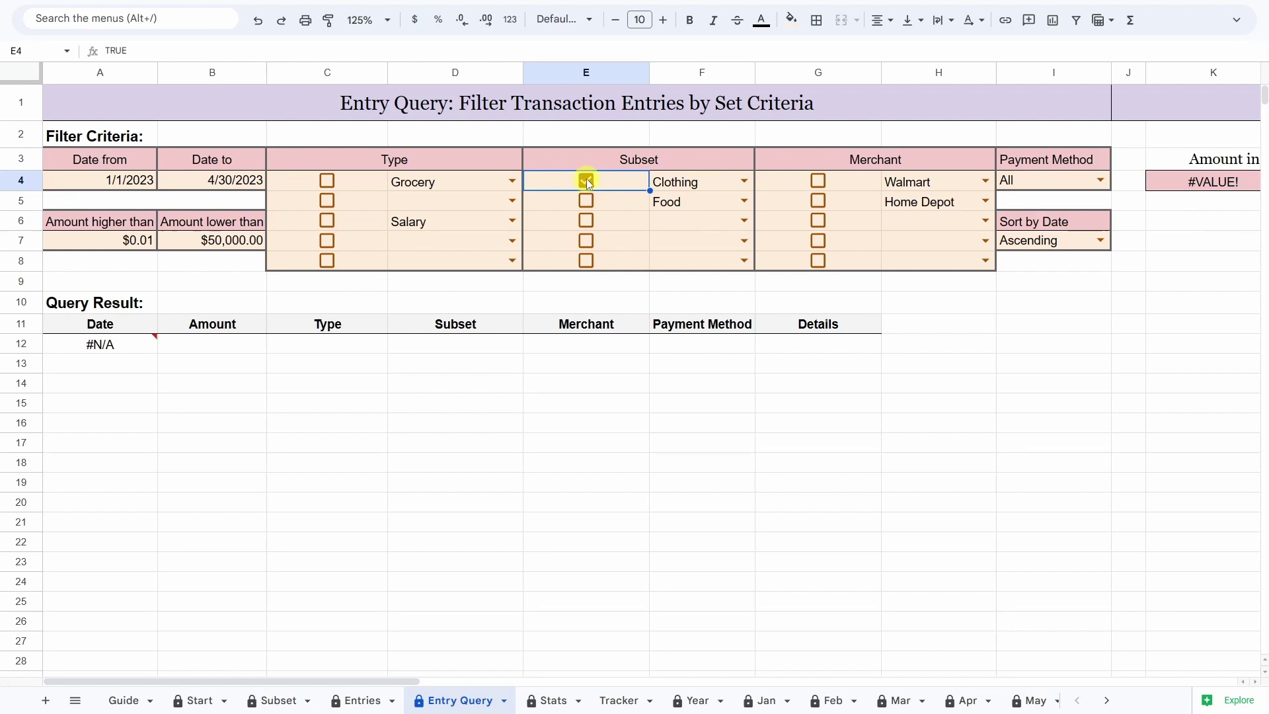
pyautogui.click(587, 181)
# Temporarily filter the query by the merchants Walmart and Home Depot to view its statistics, clearing both filters at the end
pyautogui.click(818, 181)
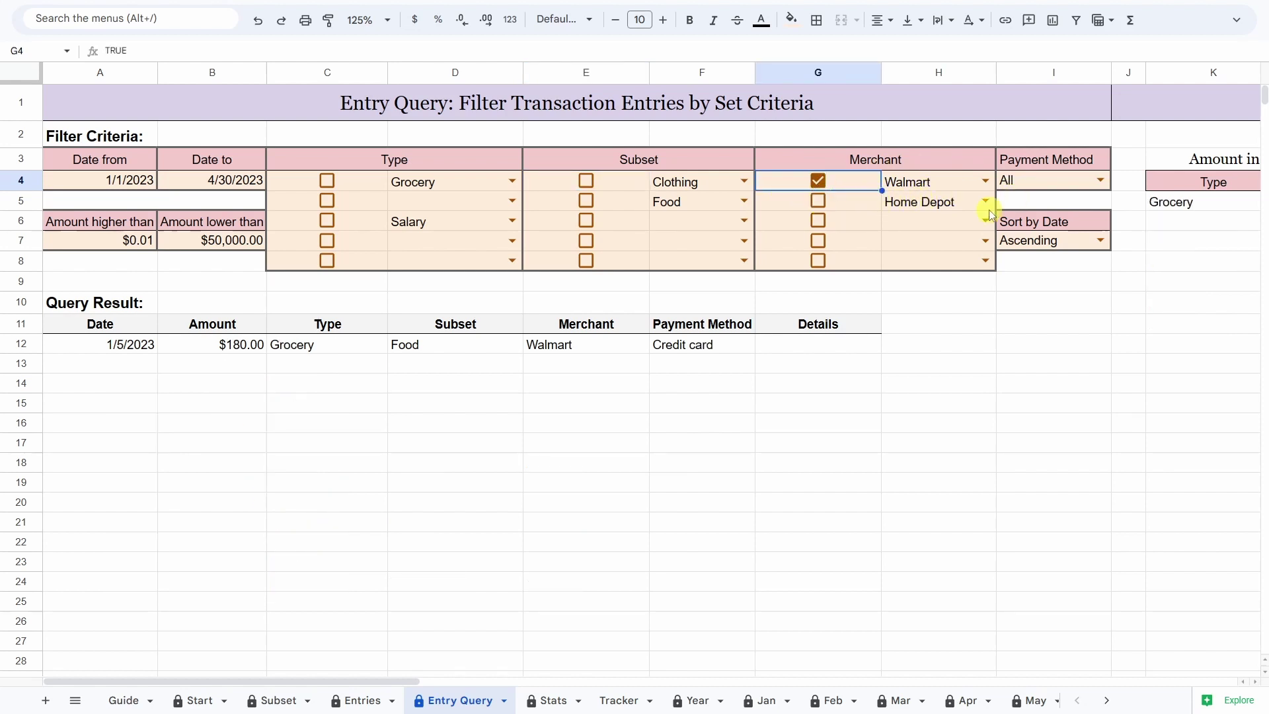
pyautogui.click(818, 202)
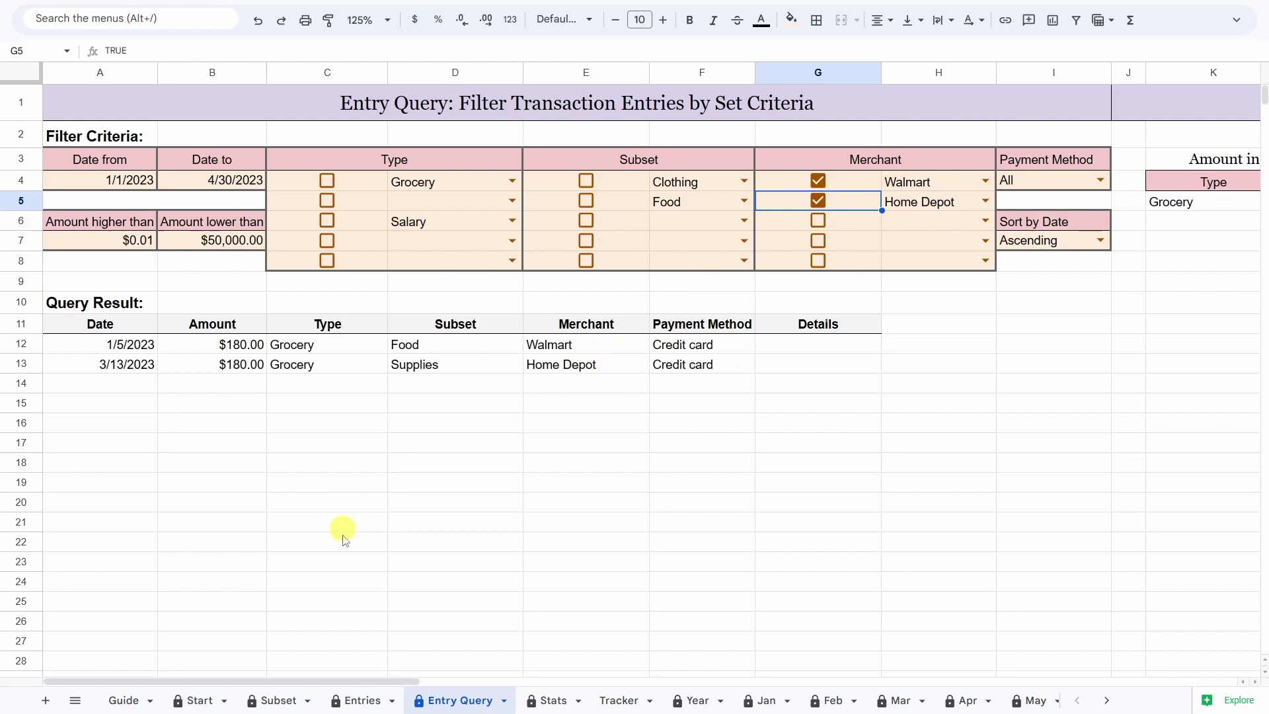
pyautogui.moveTo(317, 685); pyautogui.dragTo(454, 693)
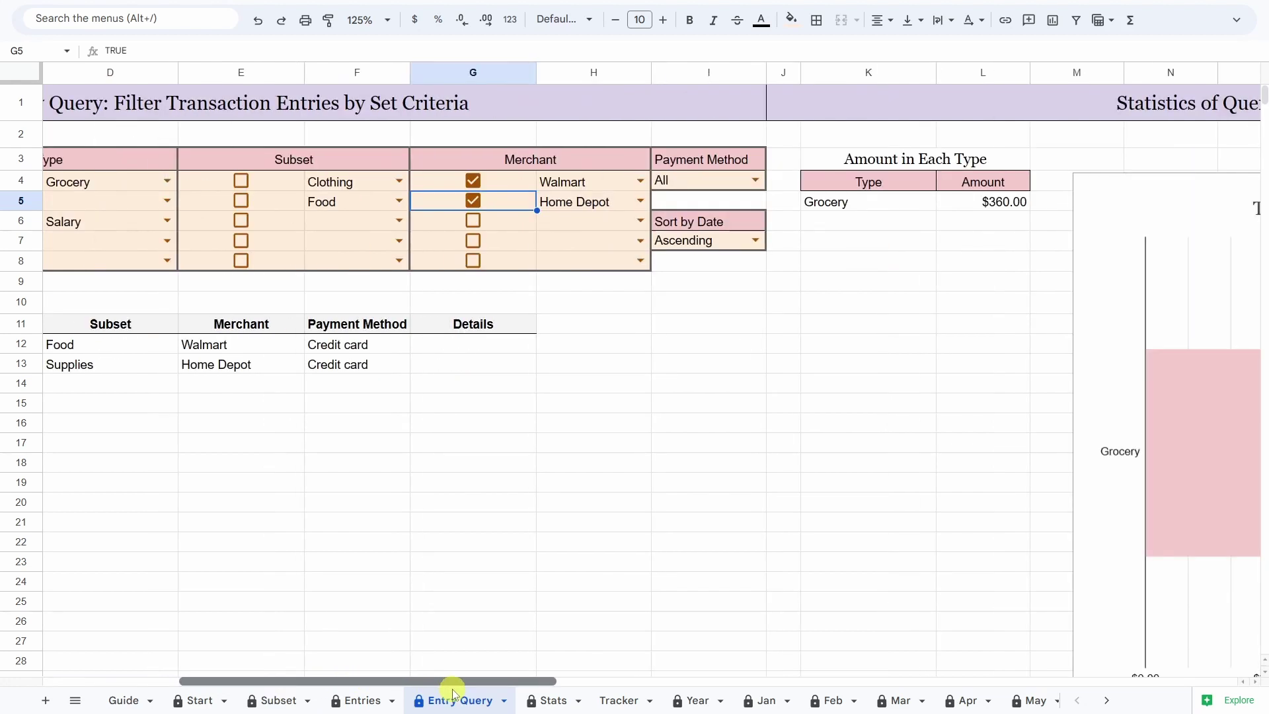
pyautogui.moveTo(454, 693); pyautogui.dragTo(637, 693)
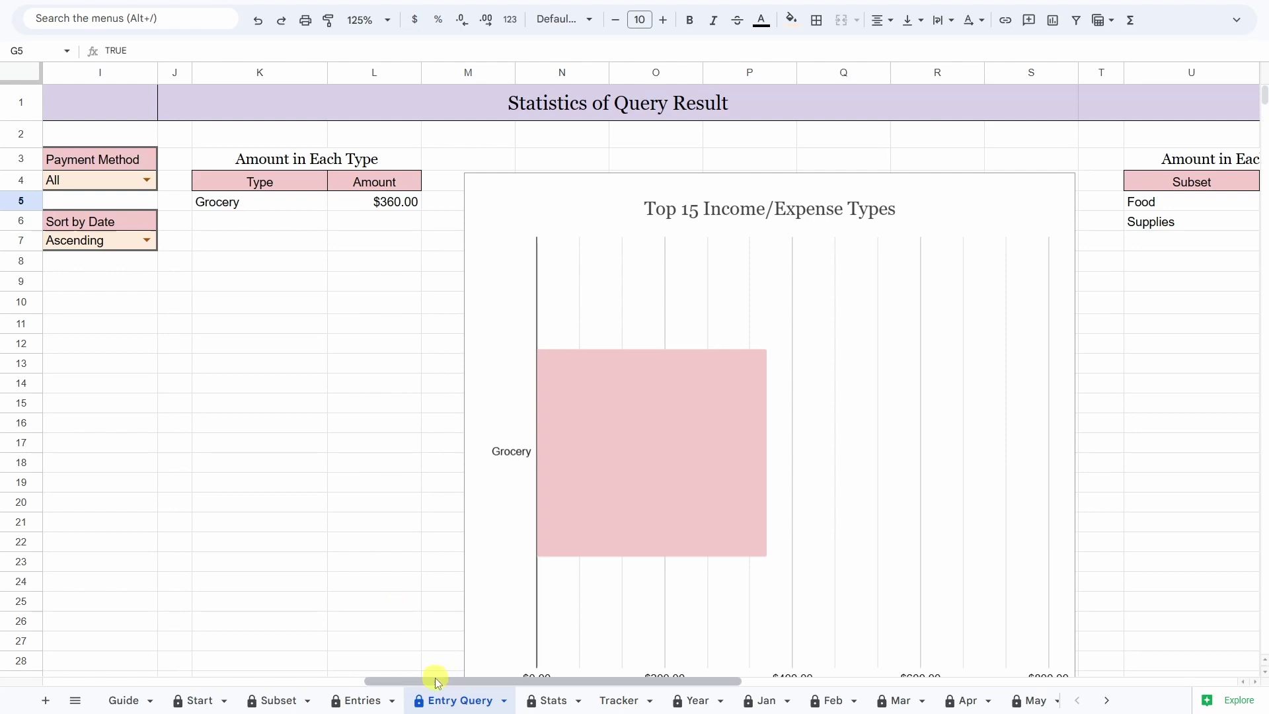
pyautogui.moveTo(434, 681); pyautogui.dragTo(165, 683)
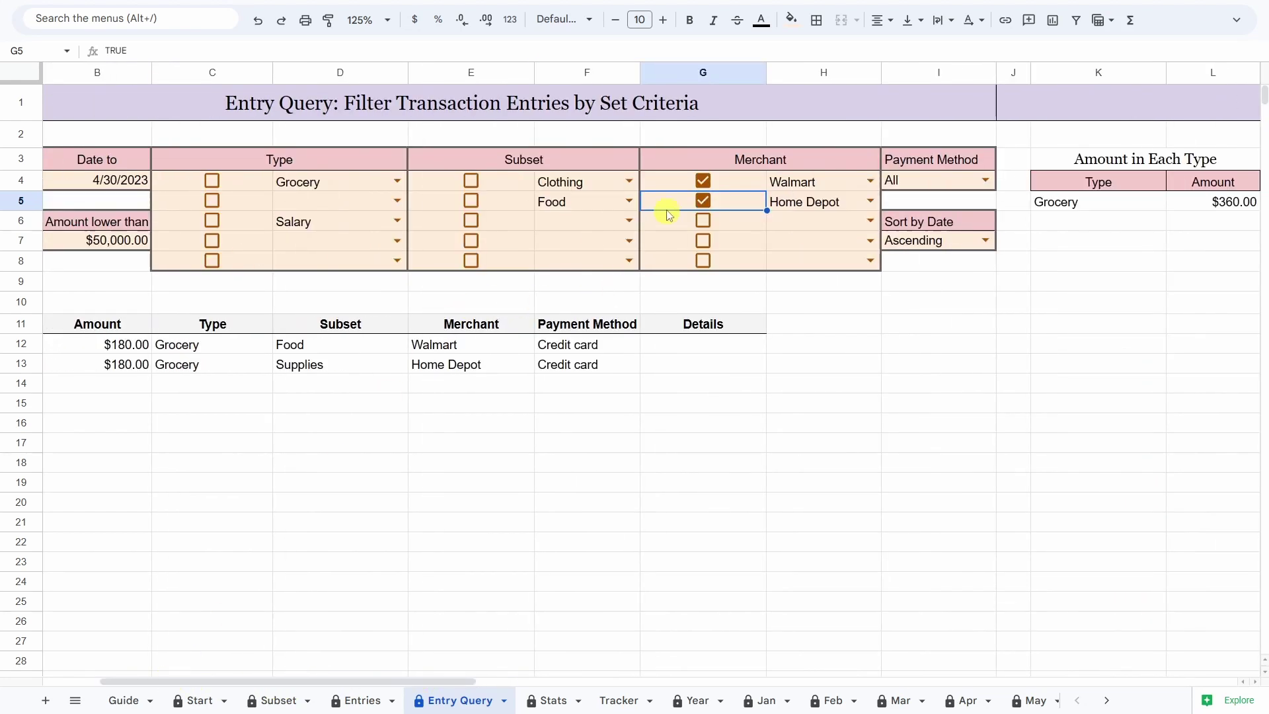
pyautogui.click(701, 184)
pyautogui.click(701, 200)
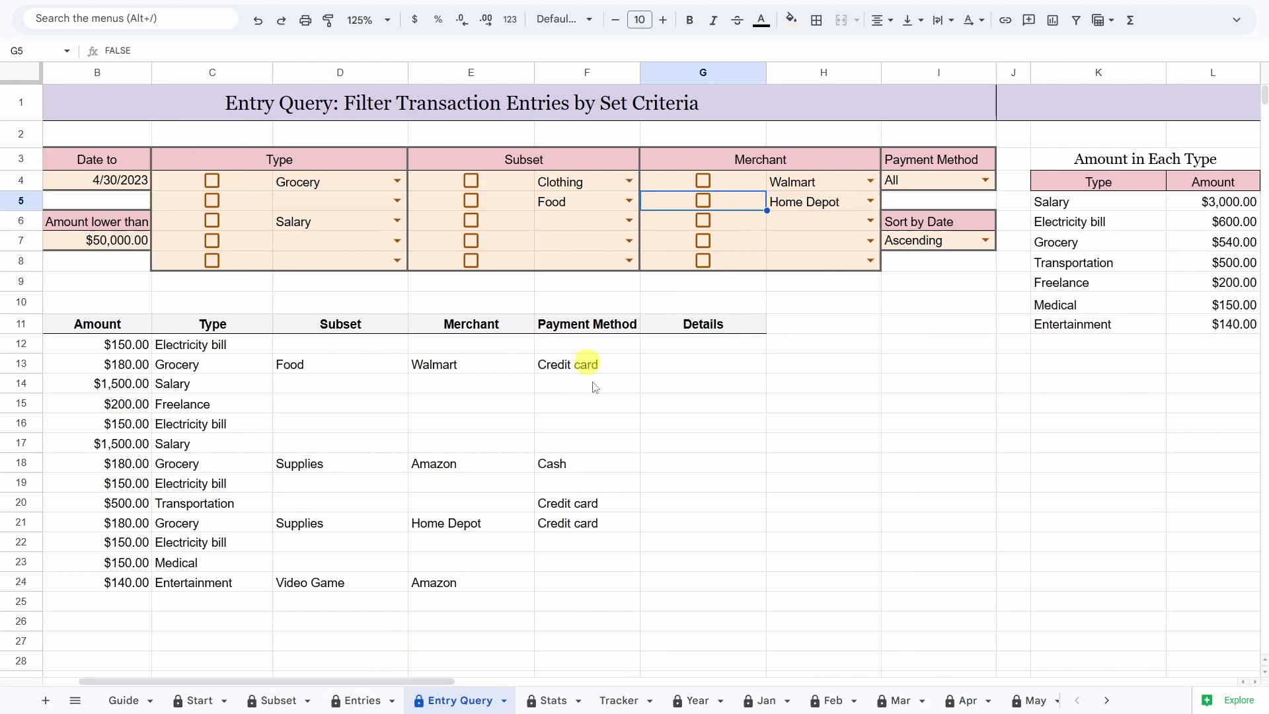
# Examine the query statistics tables and charts by type, subset and merchant
pyautogui.moveTo(411, 681); pyautogui.dragTo(716, 680)
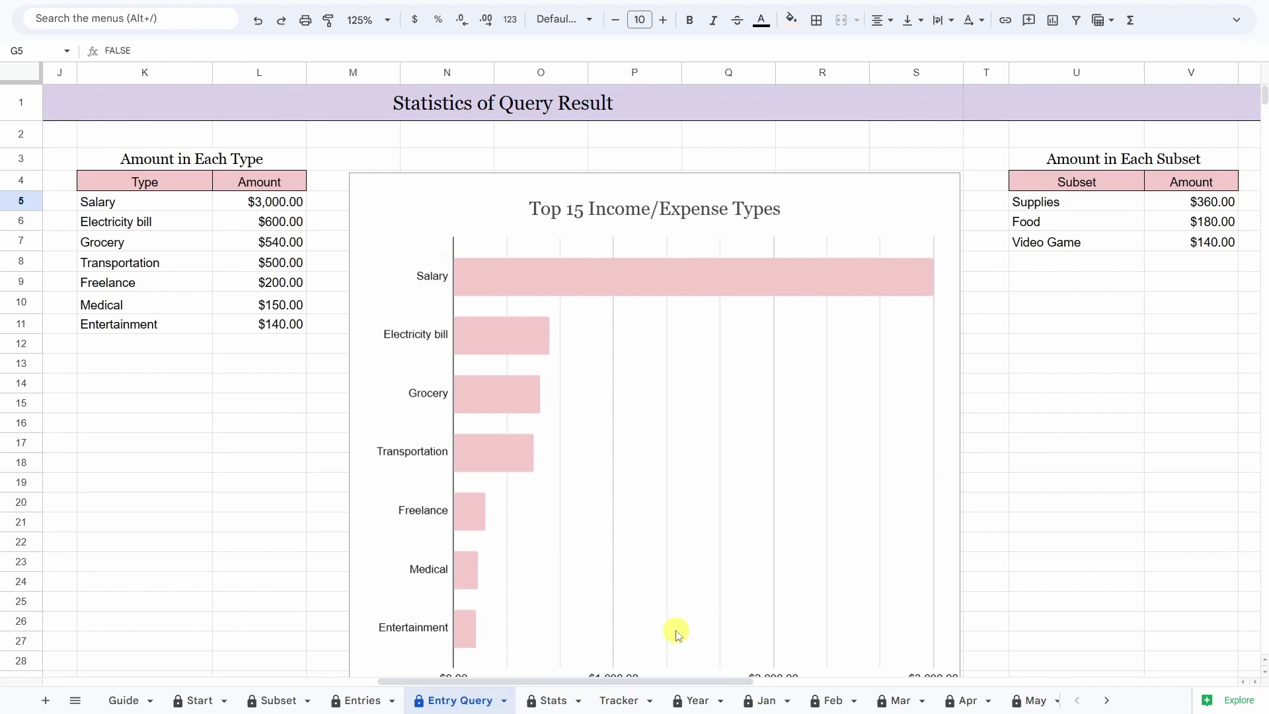
pyautogui.moveTo(617, 681); pyautogui.dragTo(647, 686)
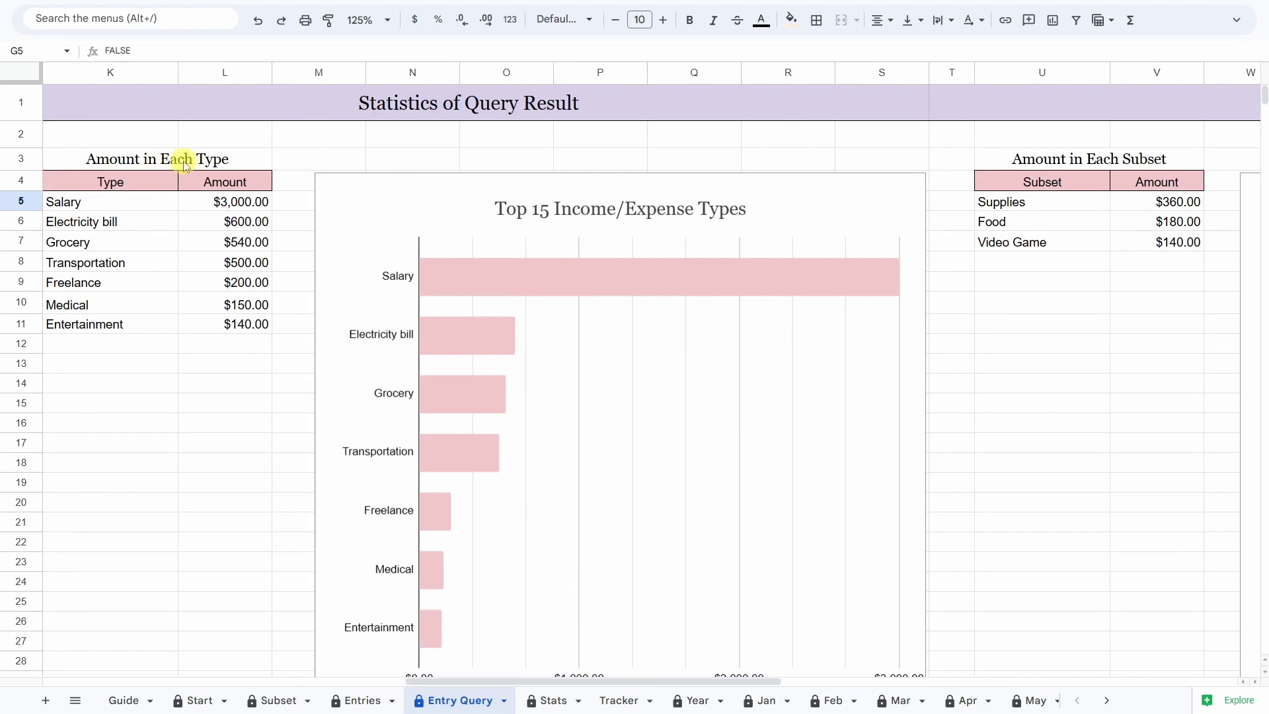
pyautogui.moveTo(613, 681); pyautogui.dragTo(743, 685)
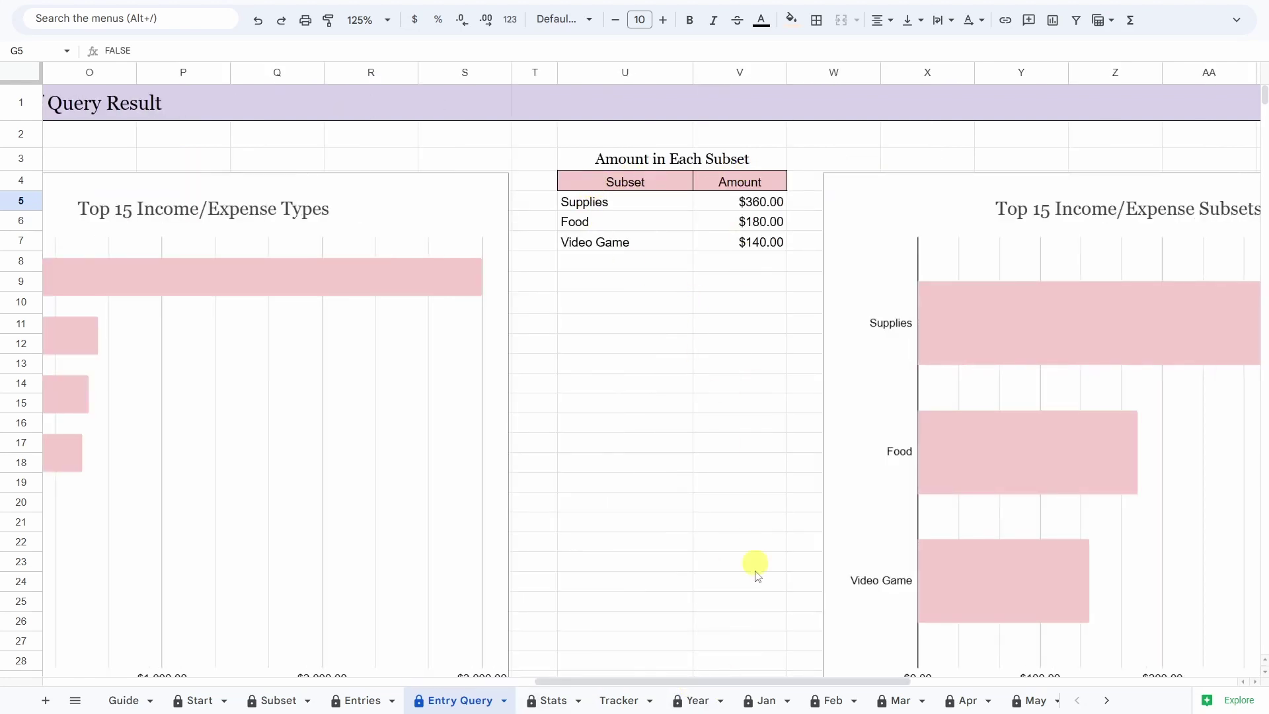
pyautogui.moveTo(771, 681); pyautogui.dragTo(1079, 686)
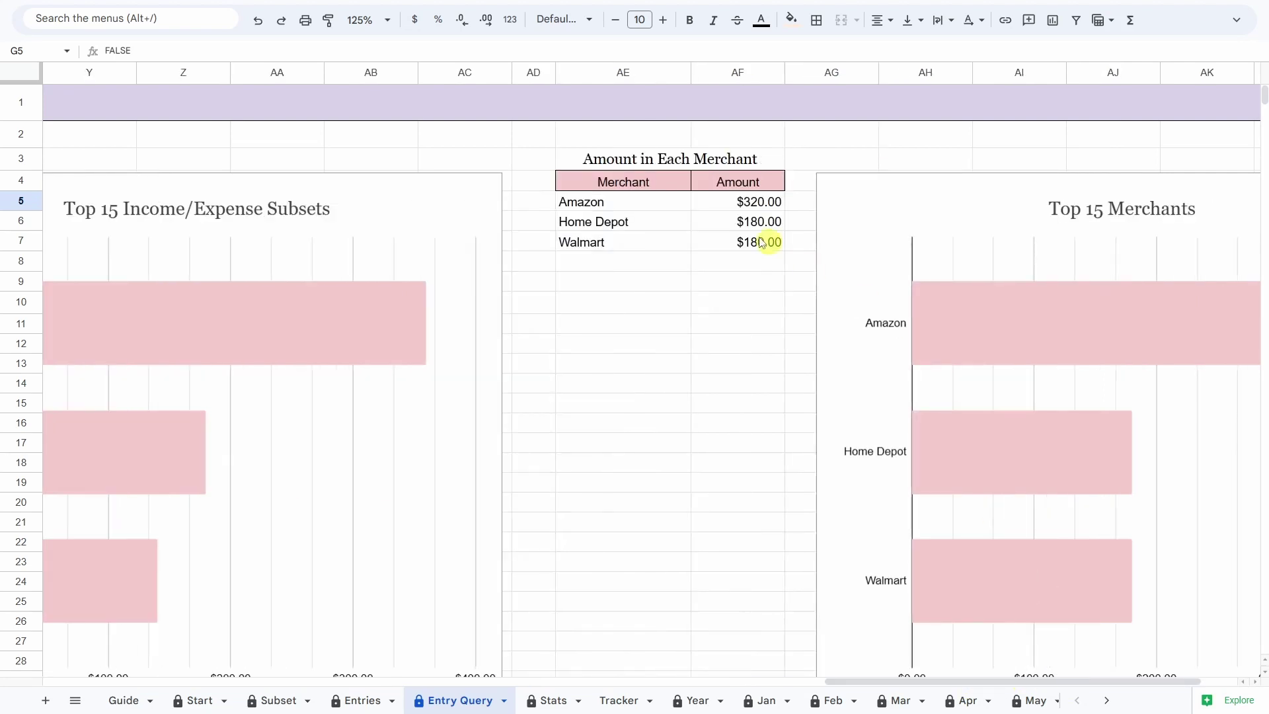
# Review the cumulative monthly savings, expense and income comparisons on the Stats sheet
pyautogui.click(552, 700)
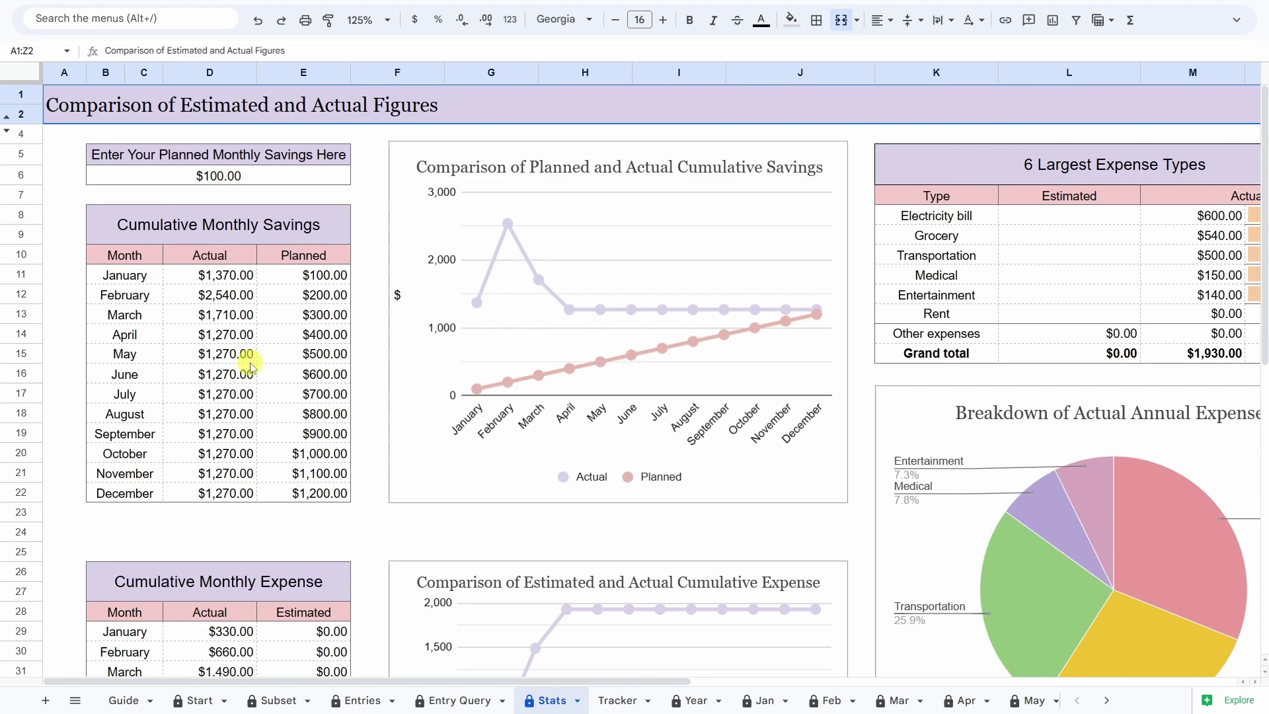
pyautogui.scroll(-5, 213, 372)
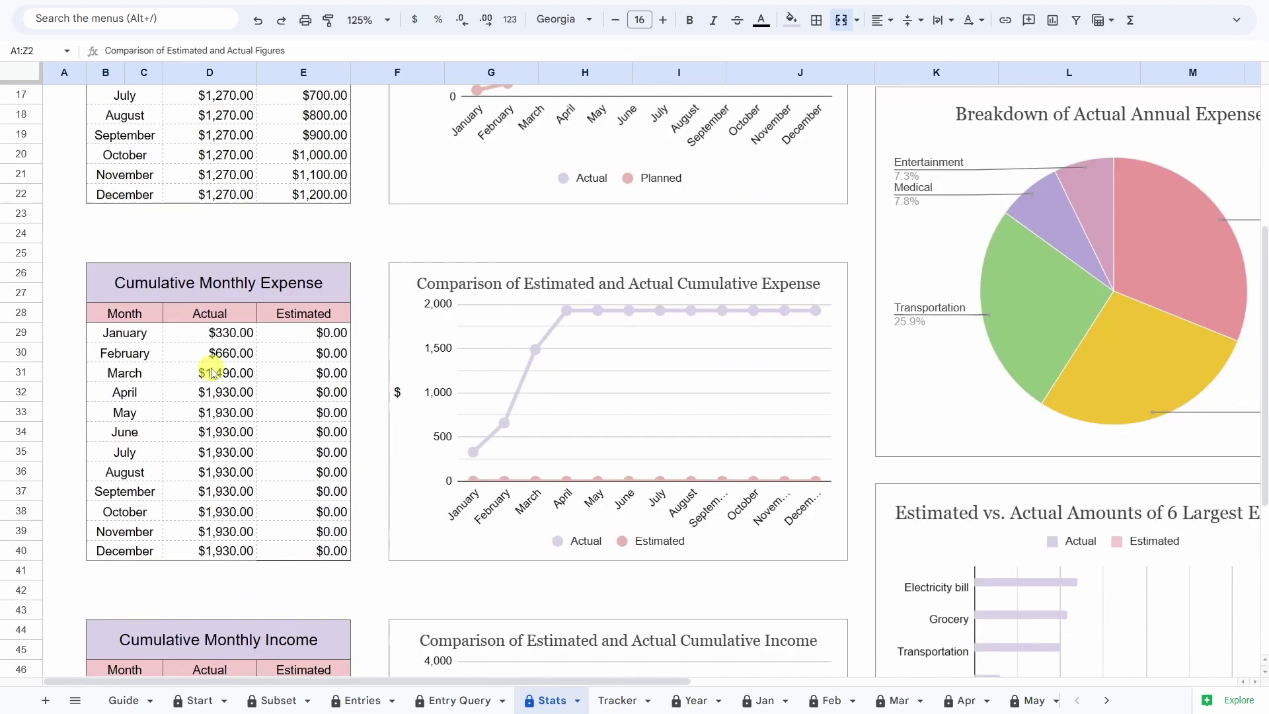
pyautogui.scroll(-5, 213, 372)
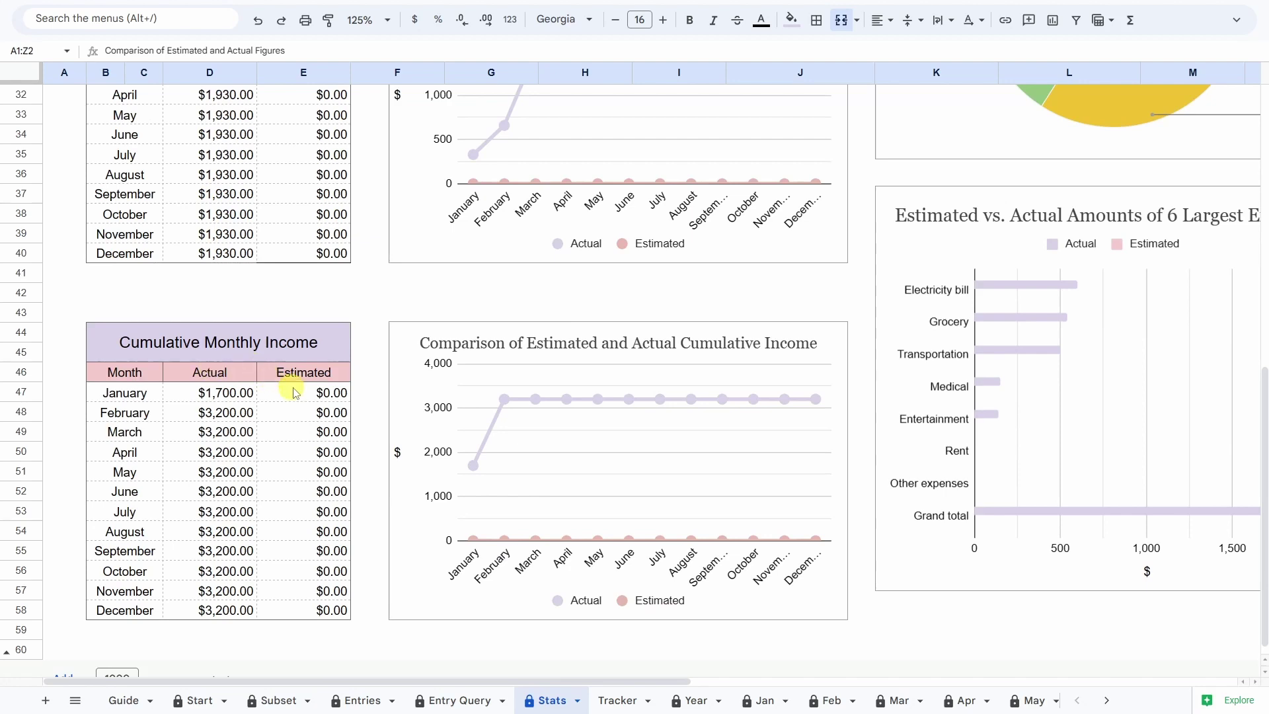
pyautogui.scroll(10, 296, 392)
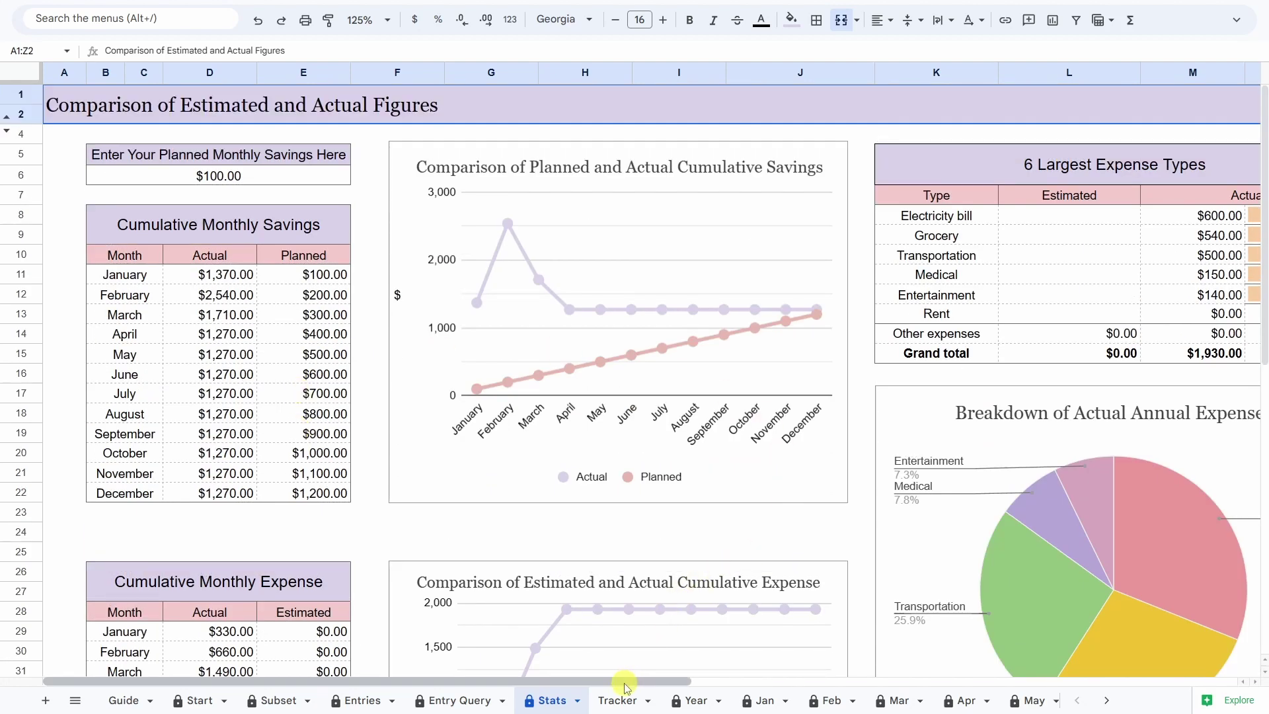
# Examine the six largest expense types, their annual breakdown charts and the monthly radar charts
pyautogui.moveTo(626, 688); pyautogui.dragTo(961, 684)
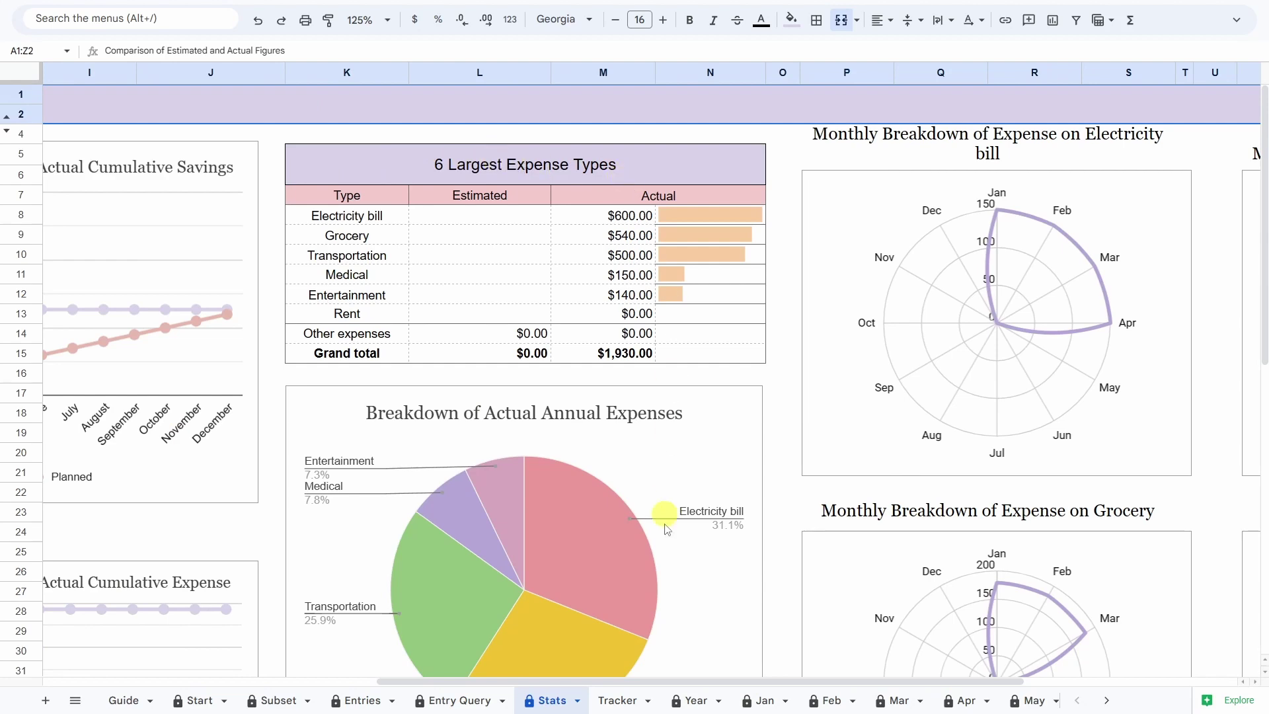
pyautogui.moveTo(761, 681); pyautogui.dragTo(890, 681)
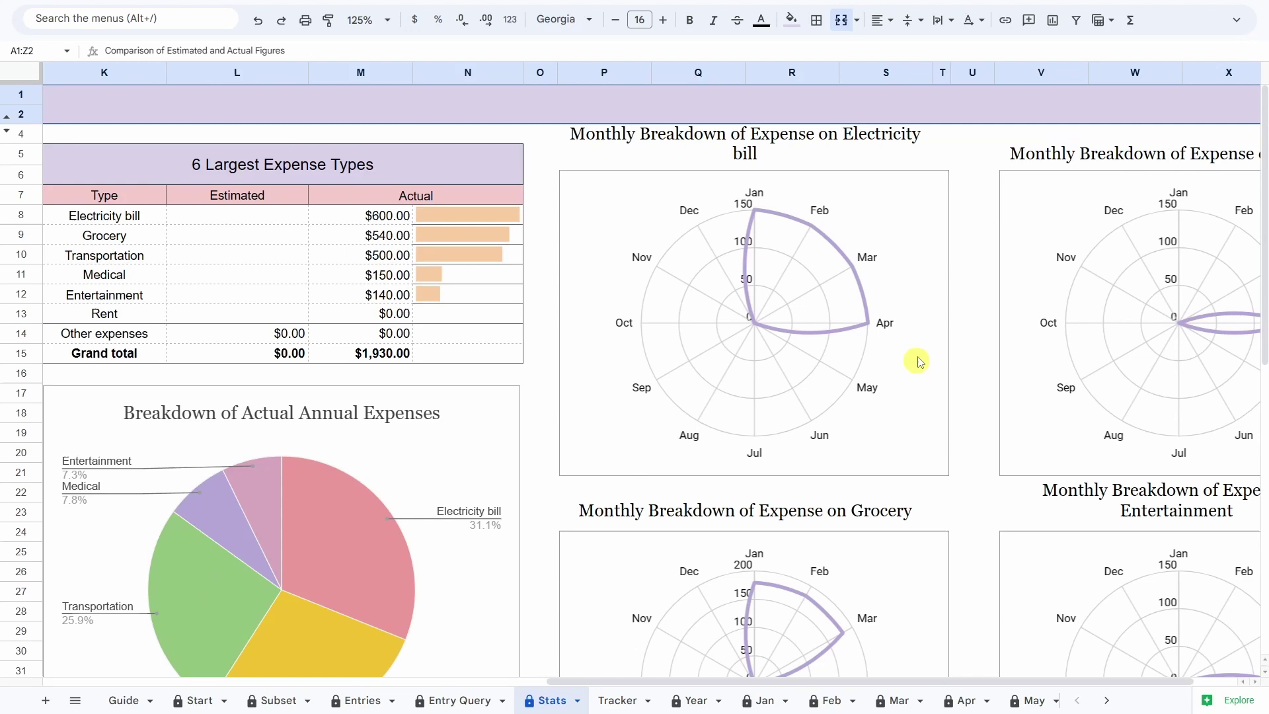
pyautogui.scroll(-2, 919, 350)
pyautogui.scroll(-4, 923, 341)
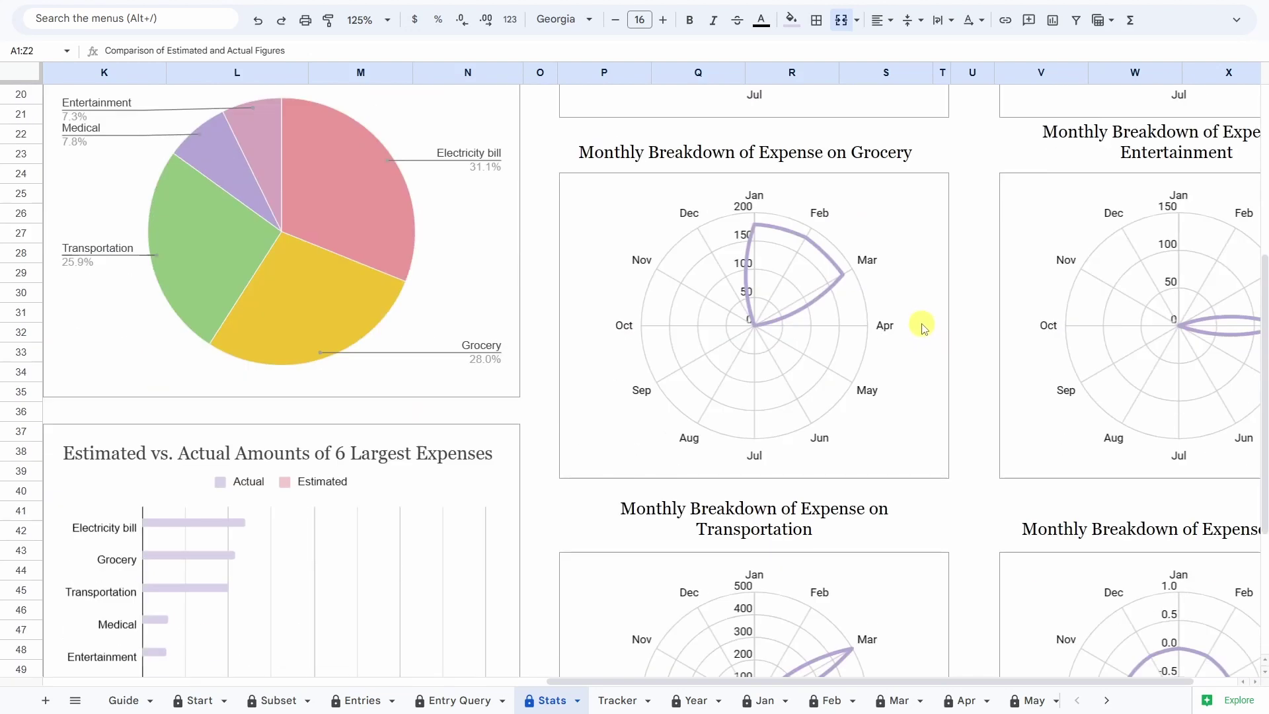
pyautogui.scroll(-2, 923, 328)
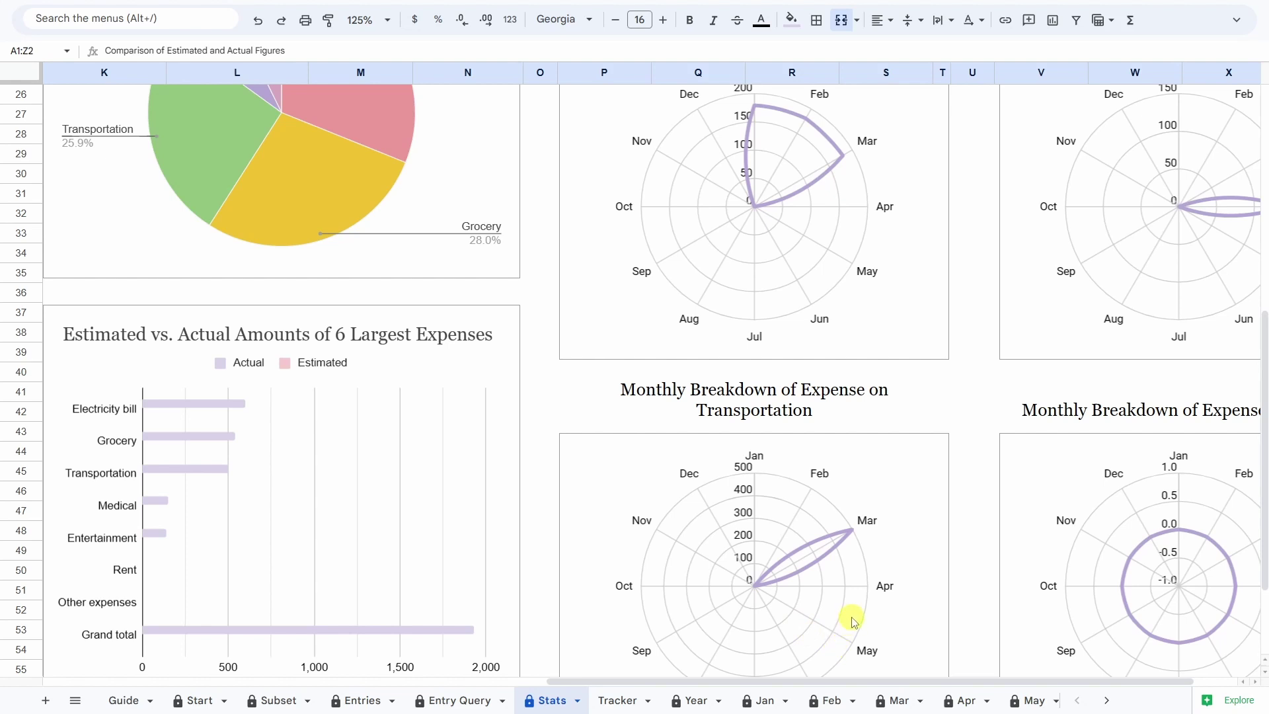
pyautogui.scroll(-2, 899, 520)
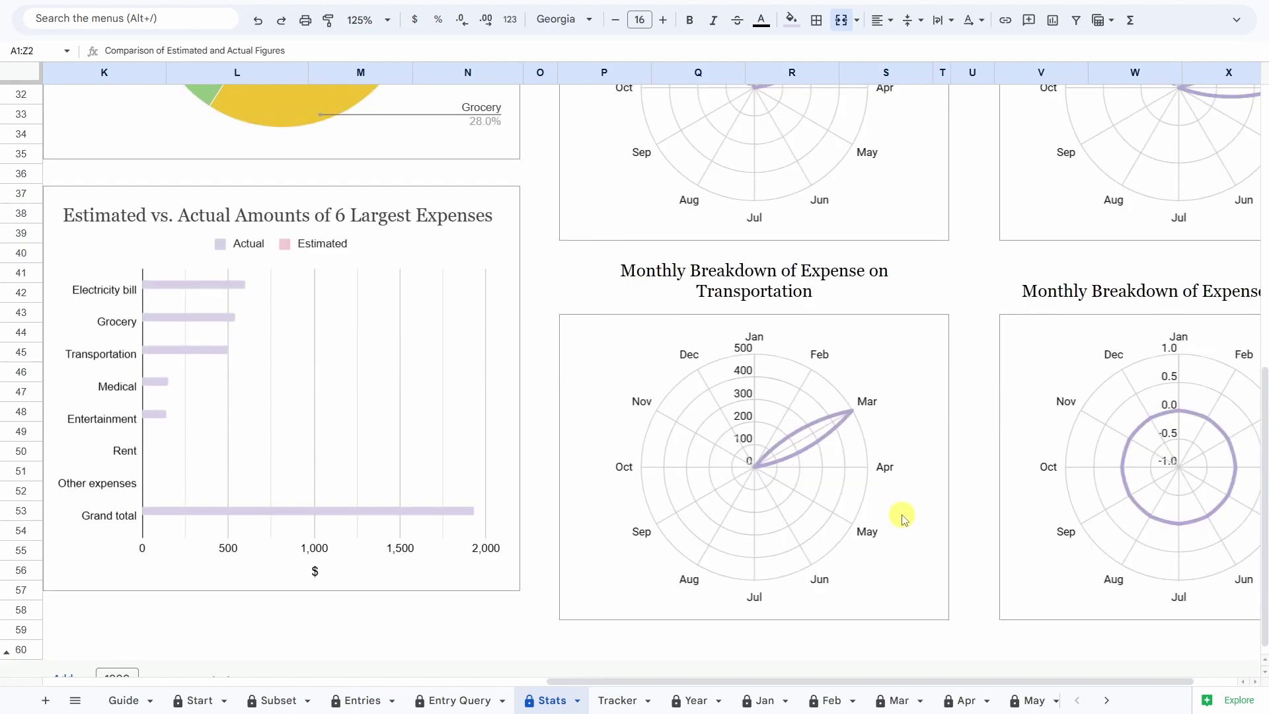